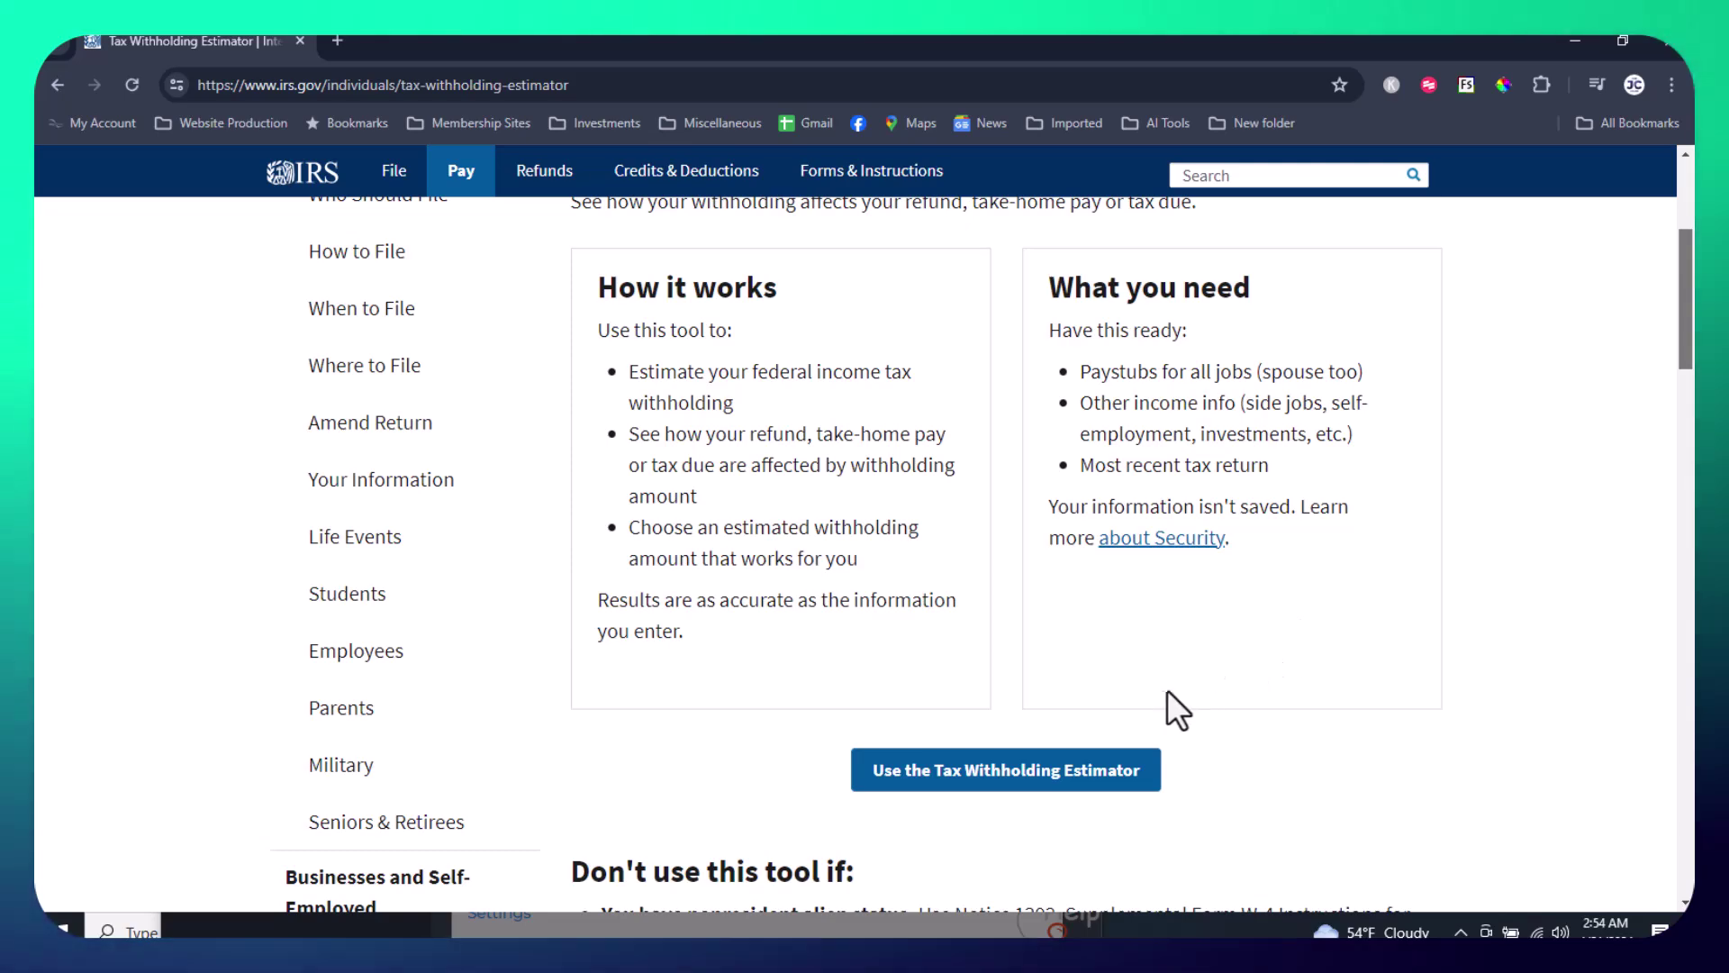
# Open the Tax Withholding Estimator and read the help tip for the filing status question.
pyautogui.click(1015, 773)
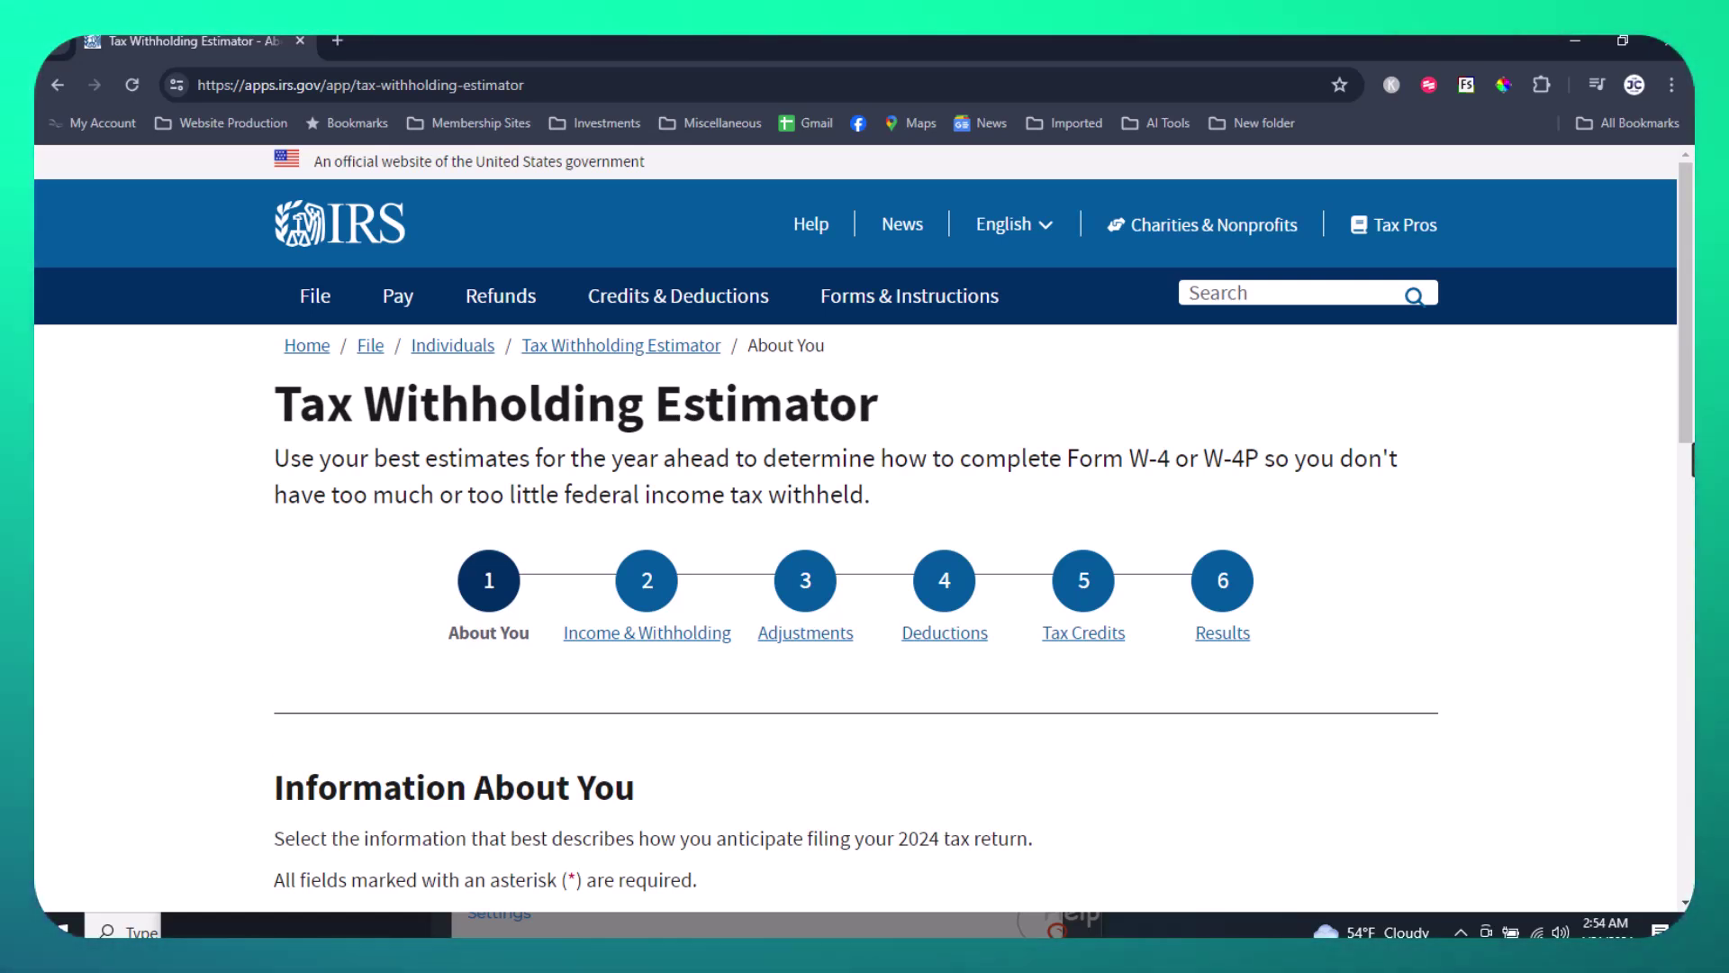
pyautogui.moveTo(1688, 415); pyautogui.dragTo(1612, 617)
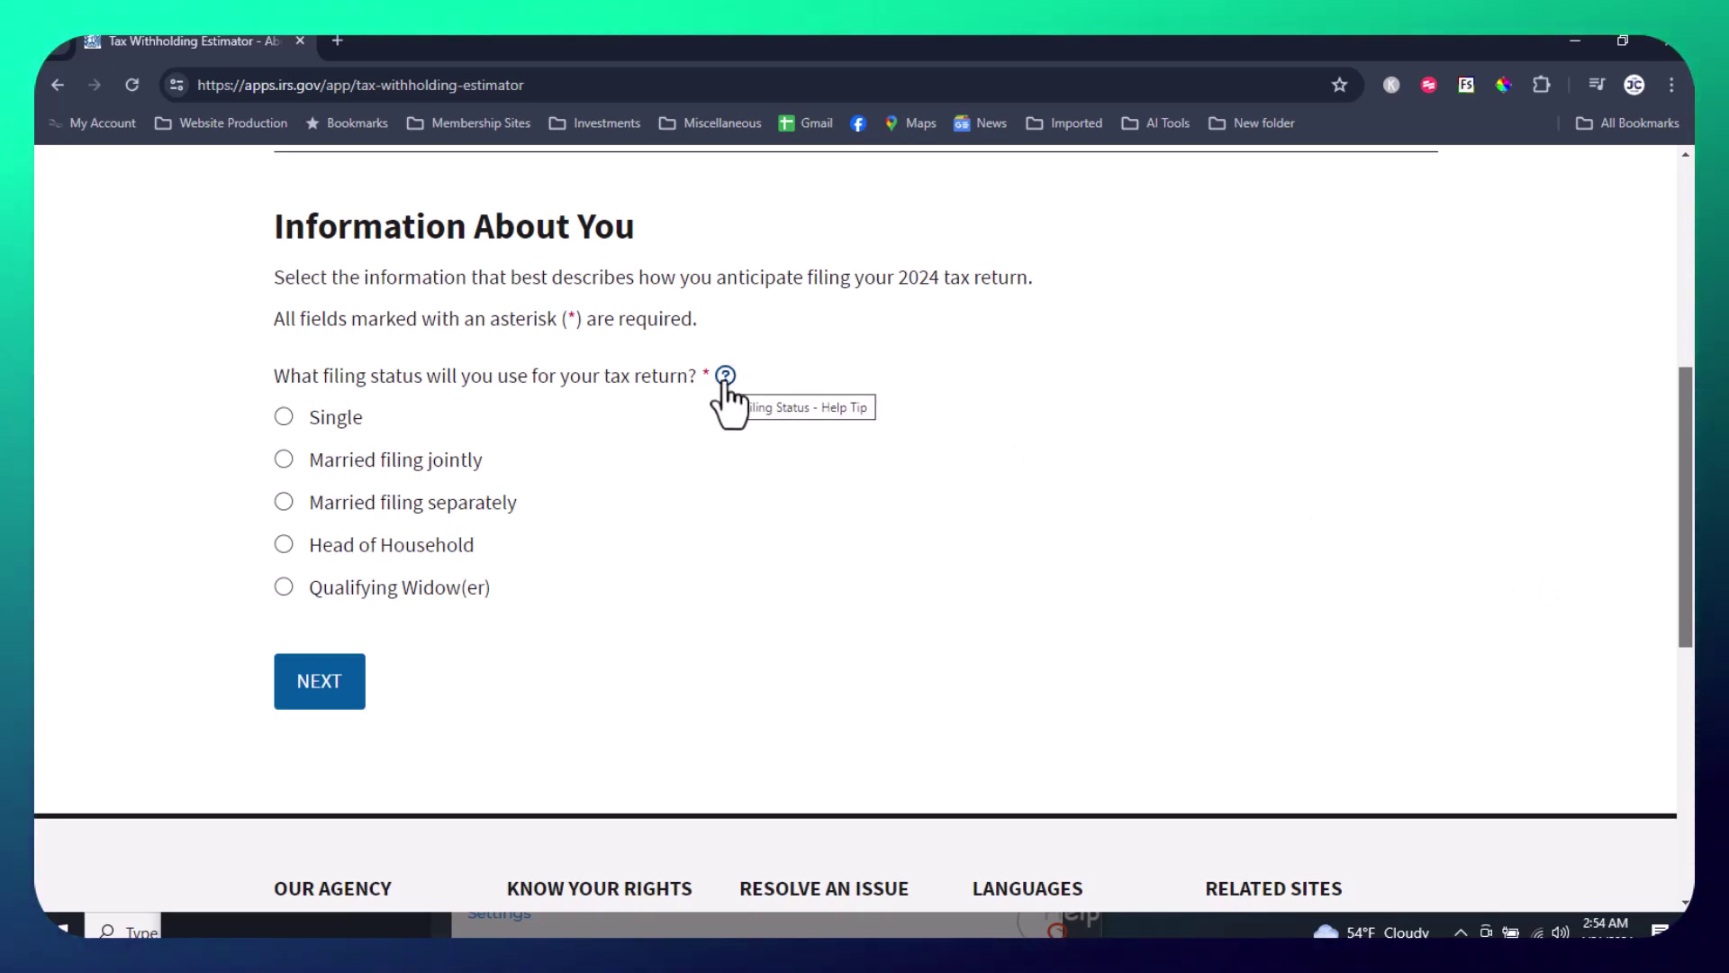
pyautogui.click(725, 377)
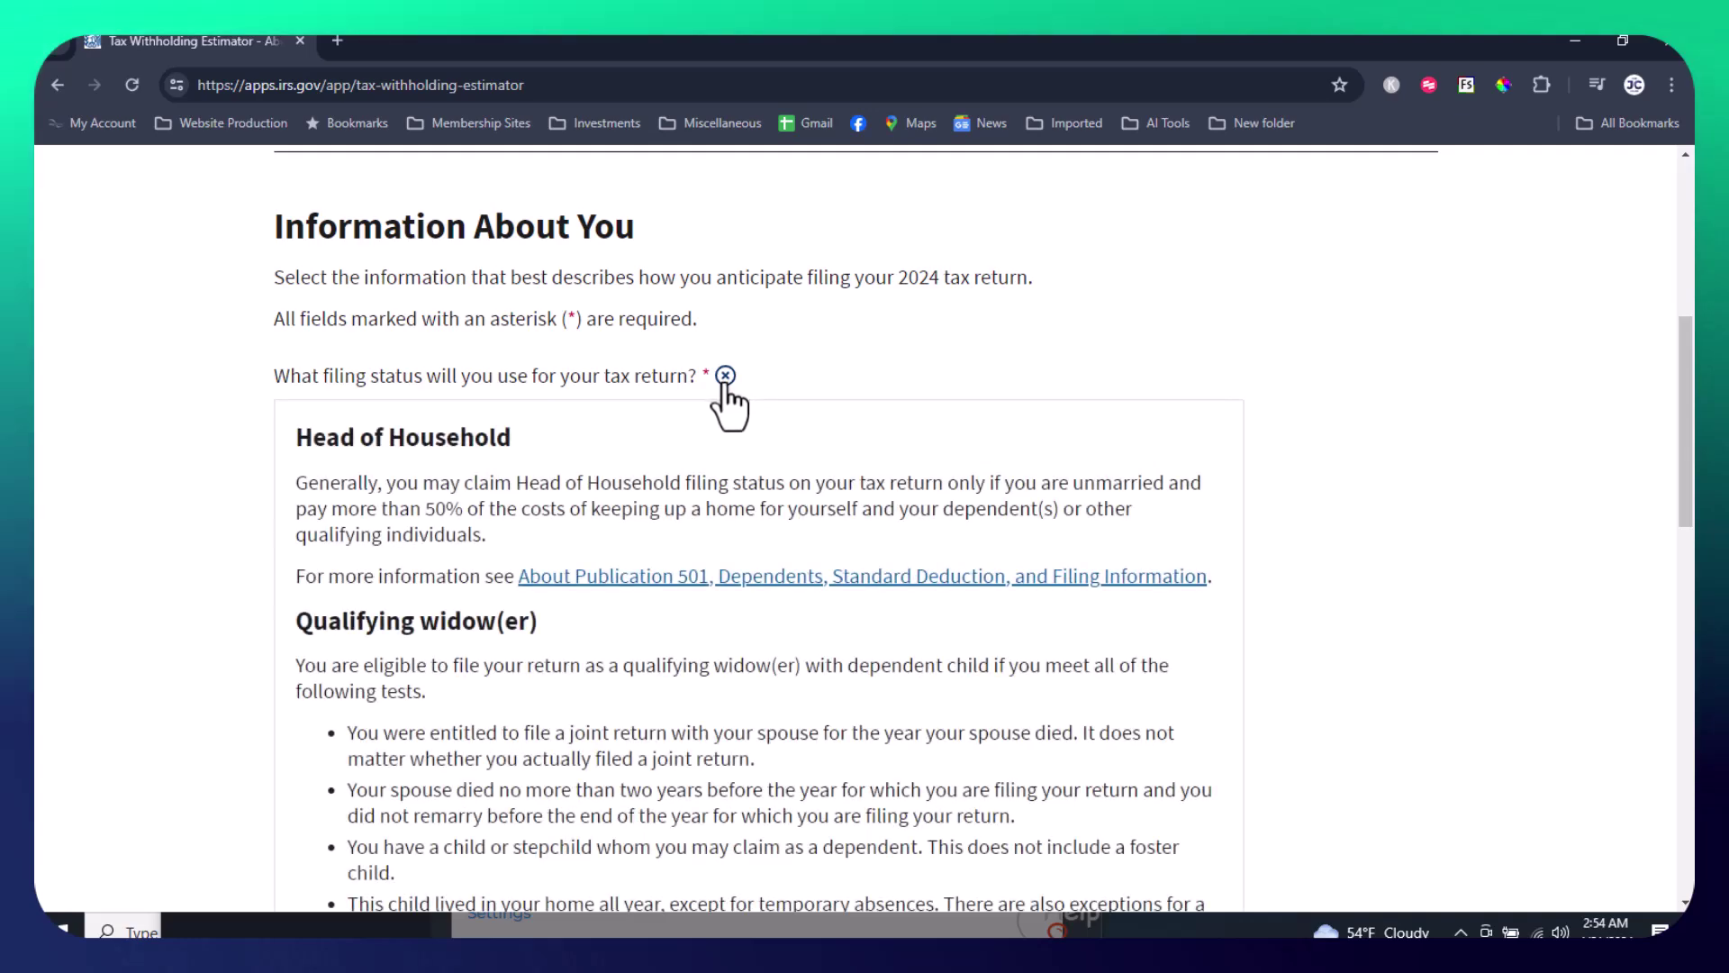
pyautogui.scroll(-3, 1456, 498)
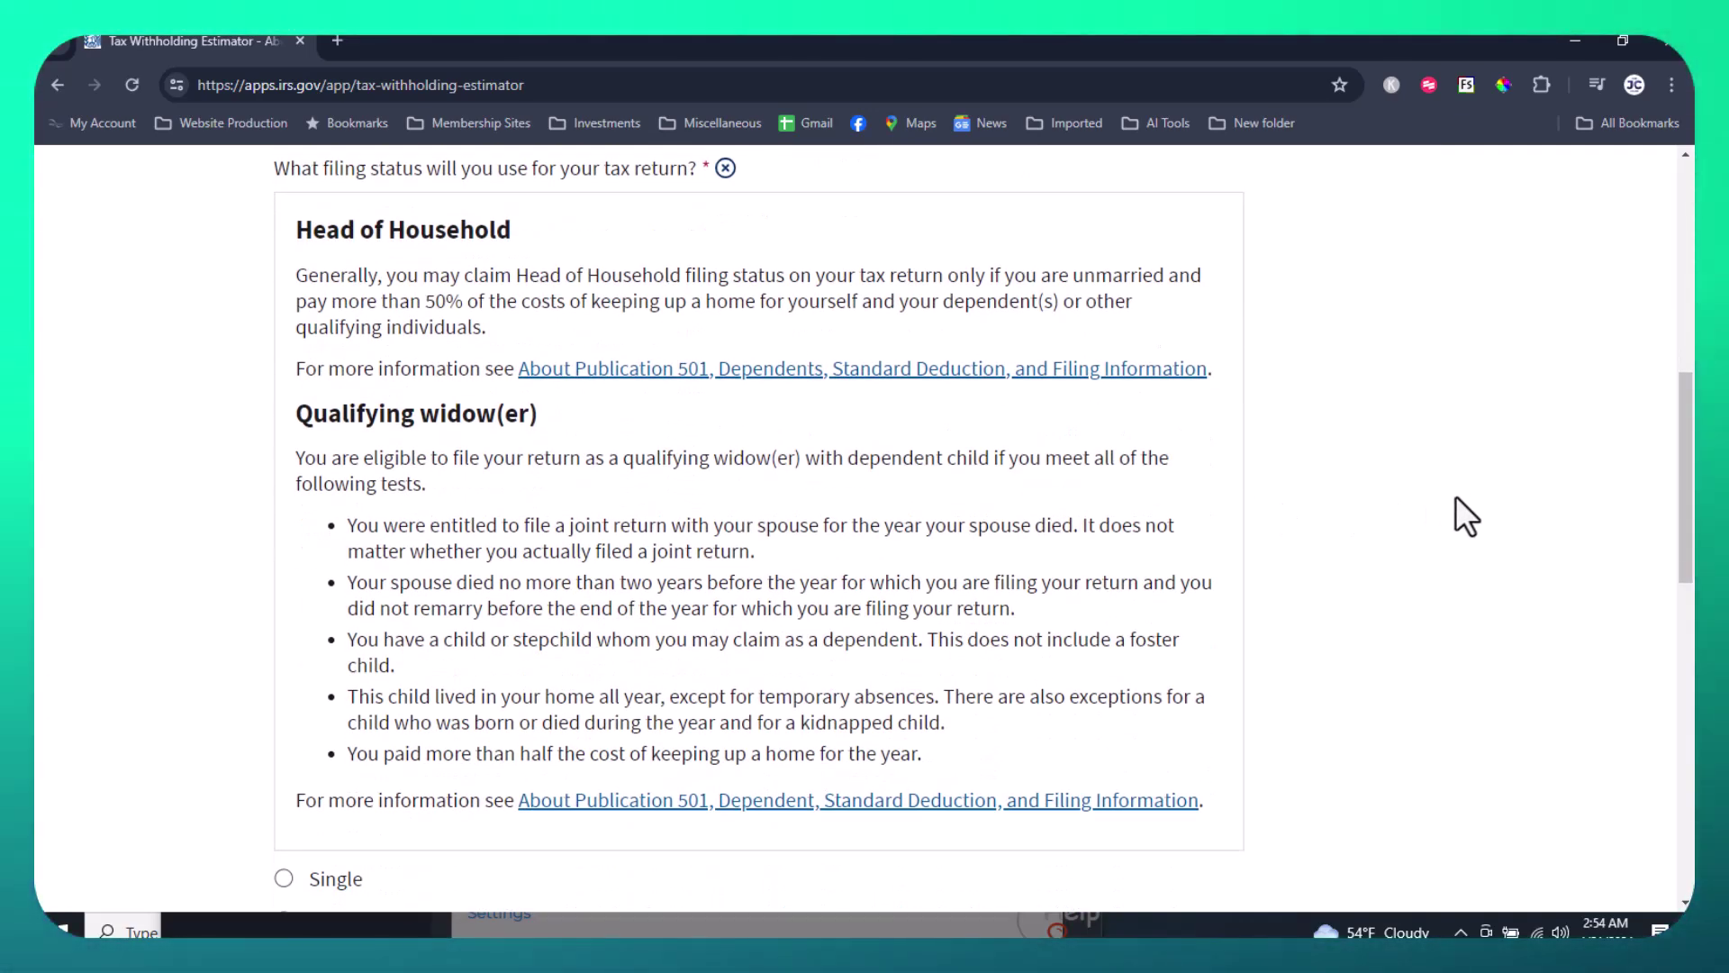
pyautogui.scroll(1, 1455, 495)
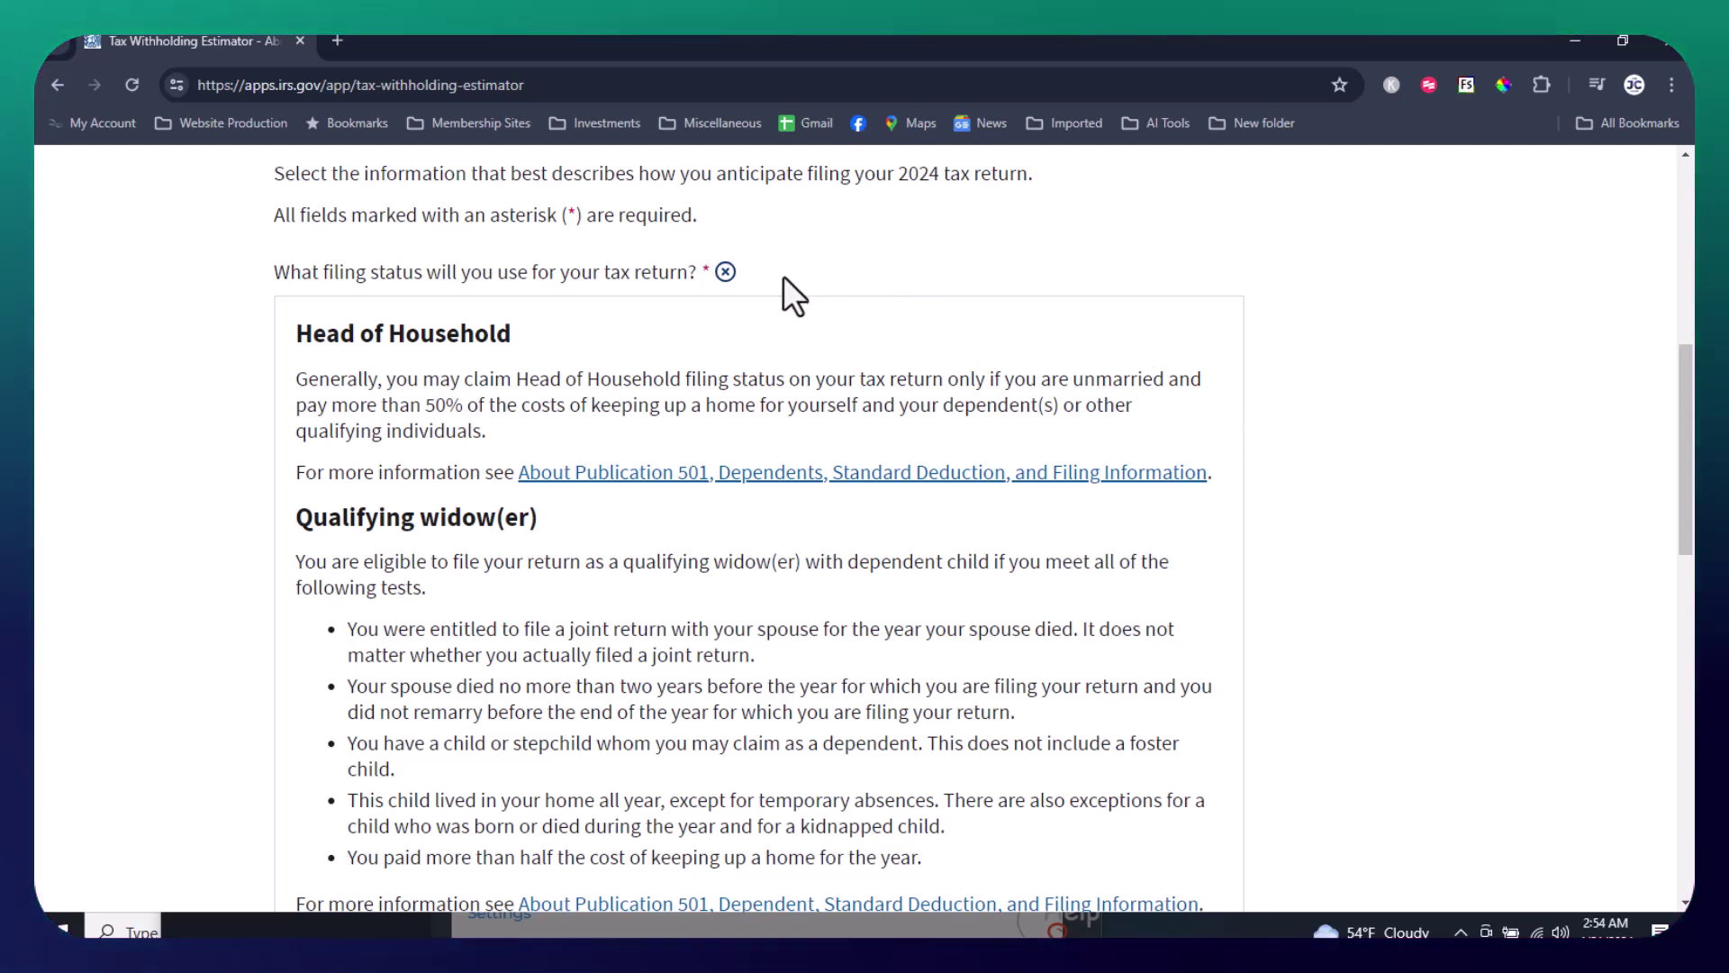
pyautogui.click(726, 273)
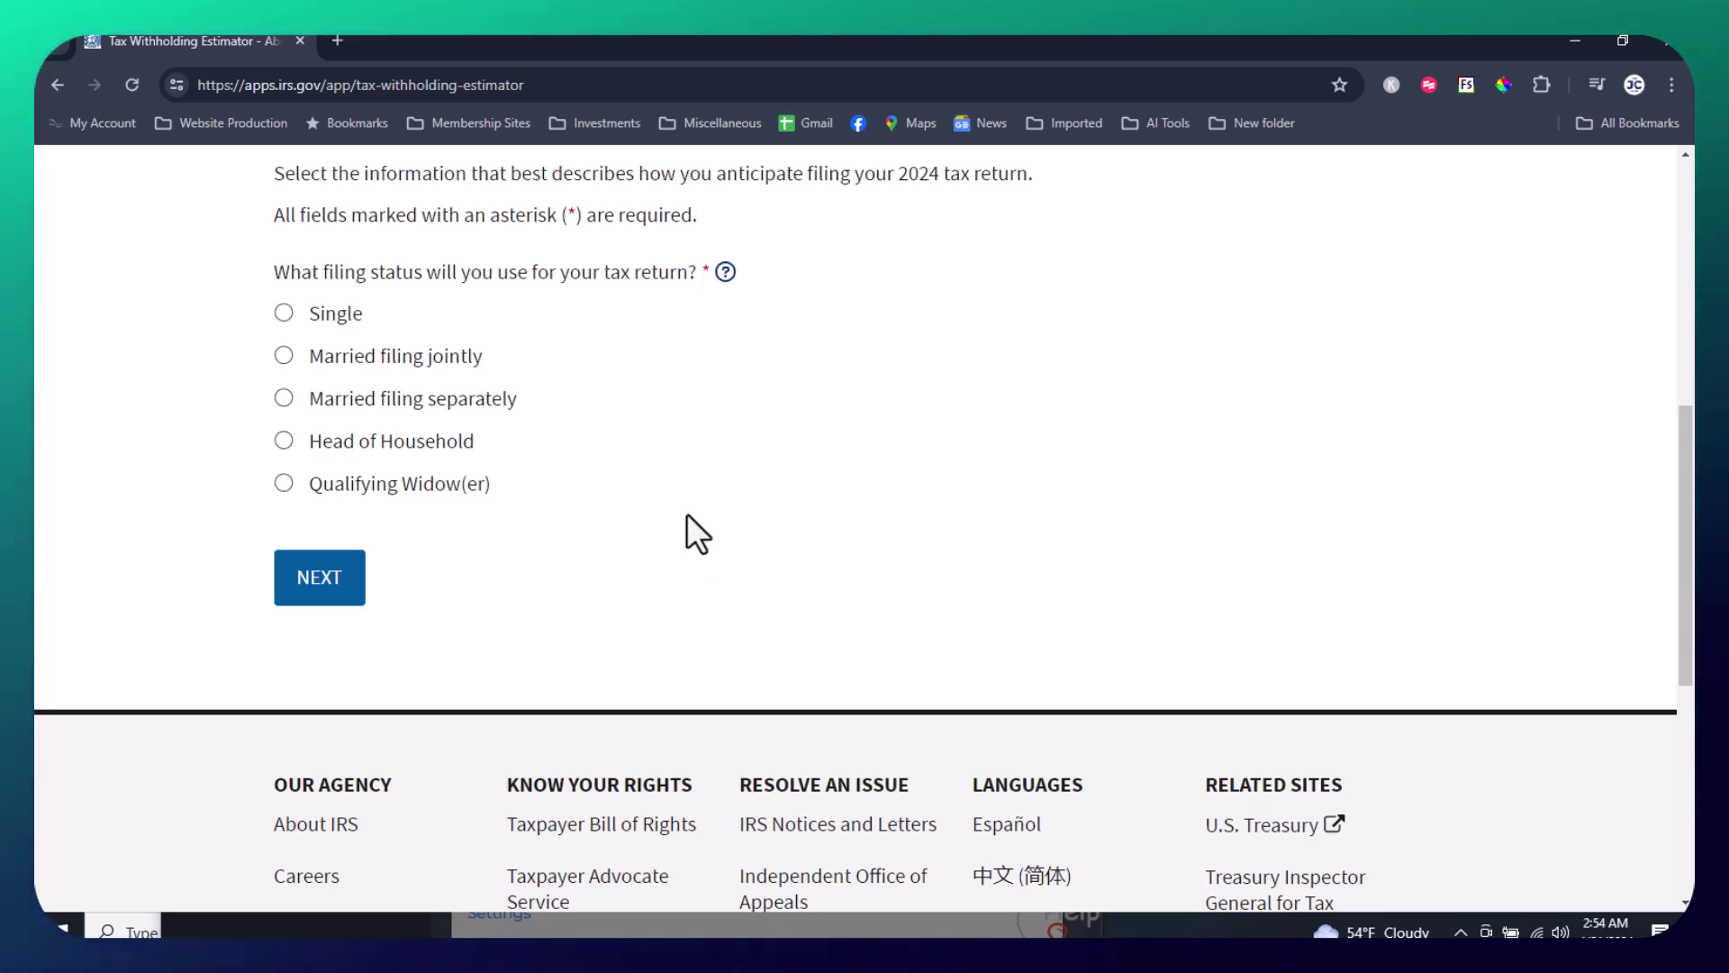
# Choose Single as filing status, answer Yes to having a job or pension with federal withholding, and continue to Income & Withholding.
pyautogui.click(283, 313)
pyautogui.scroll(-3, 640, 481)
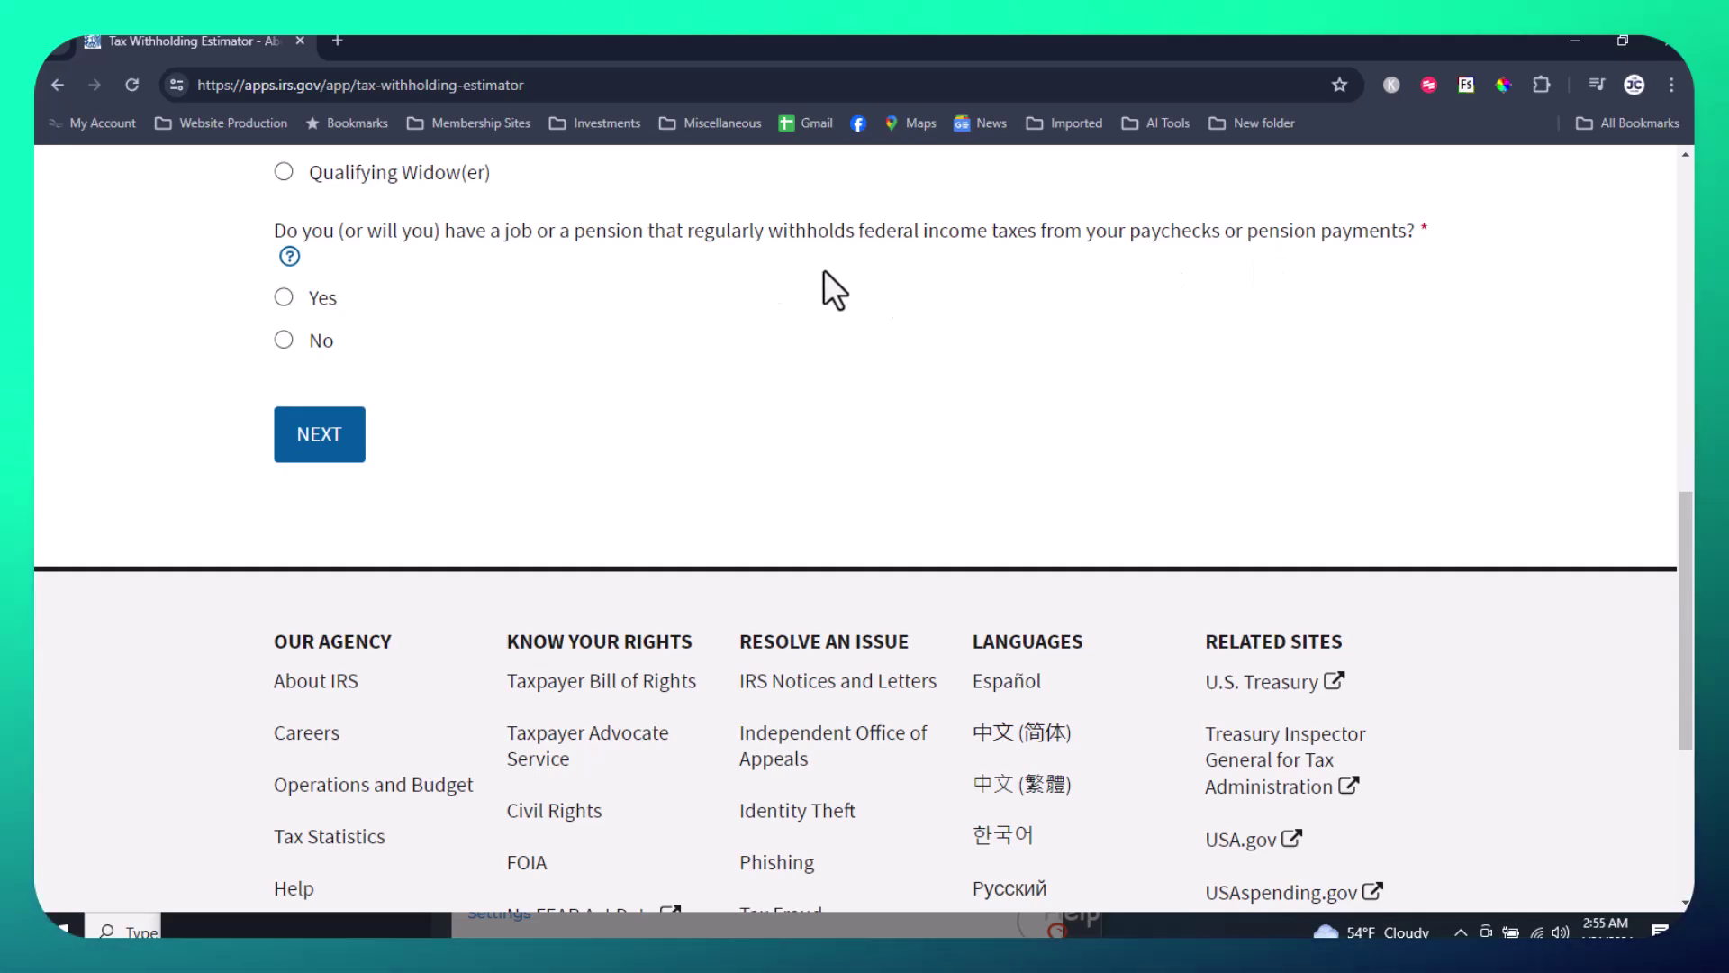
pyautogui.click(283, 298)
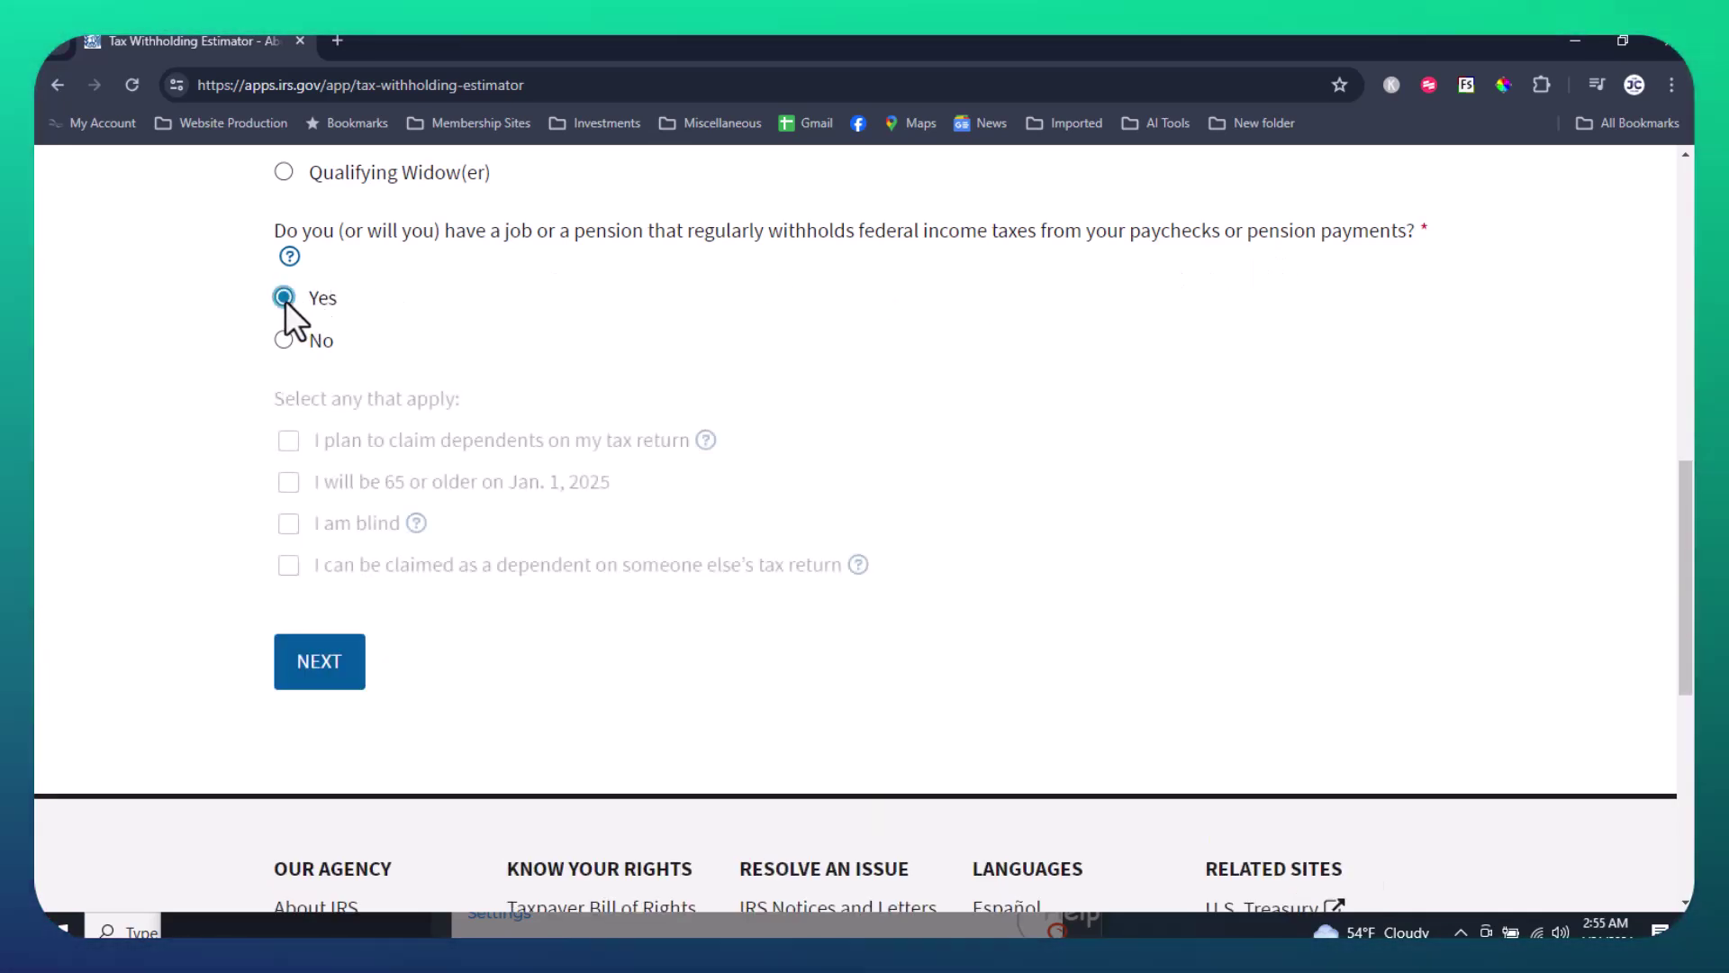
pyautogui.scroll(-2, 1243, 540)
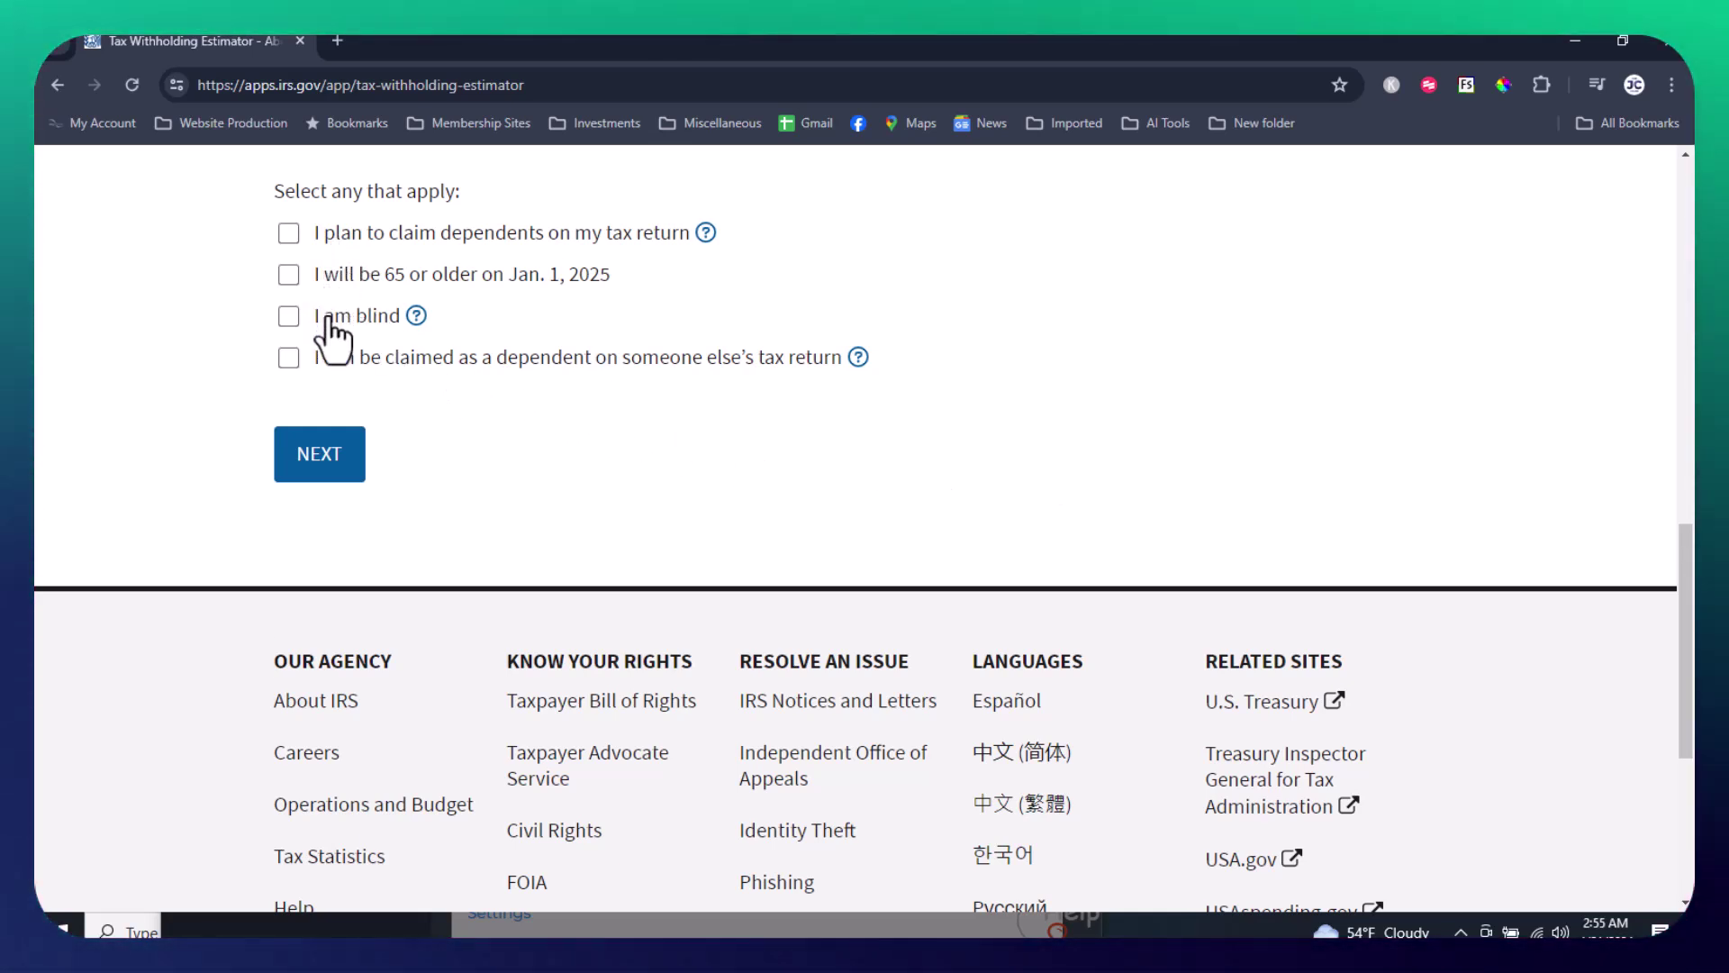
pyautogui.click(318, 459)
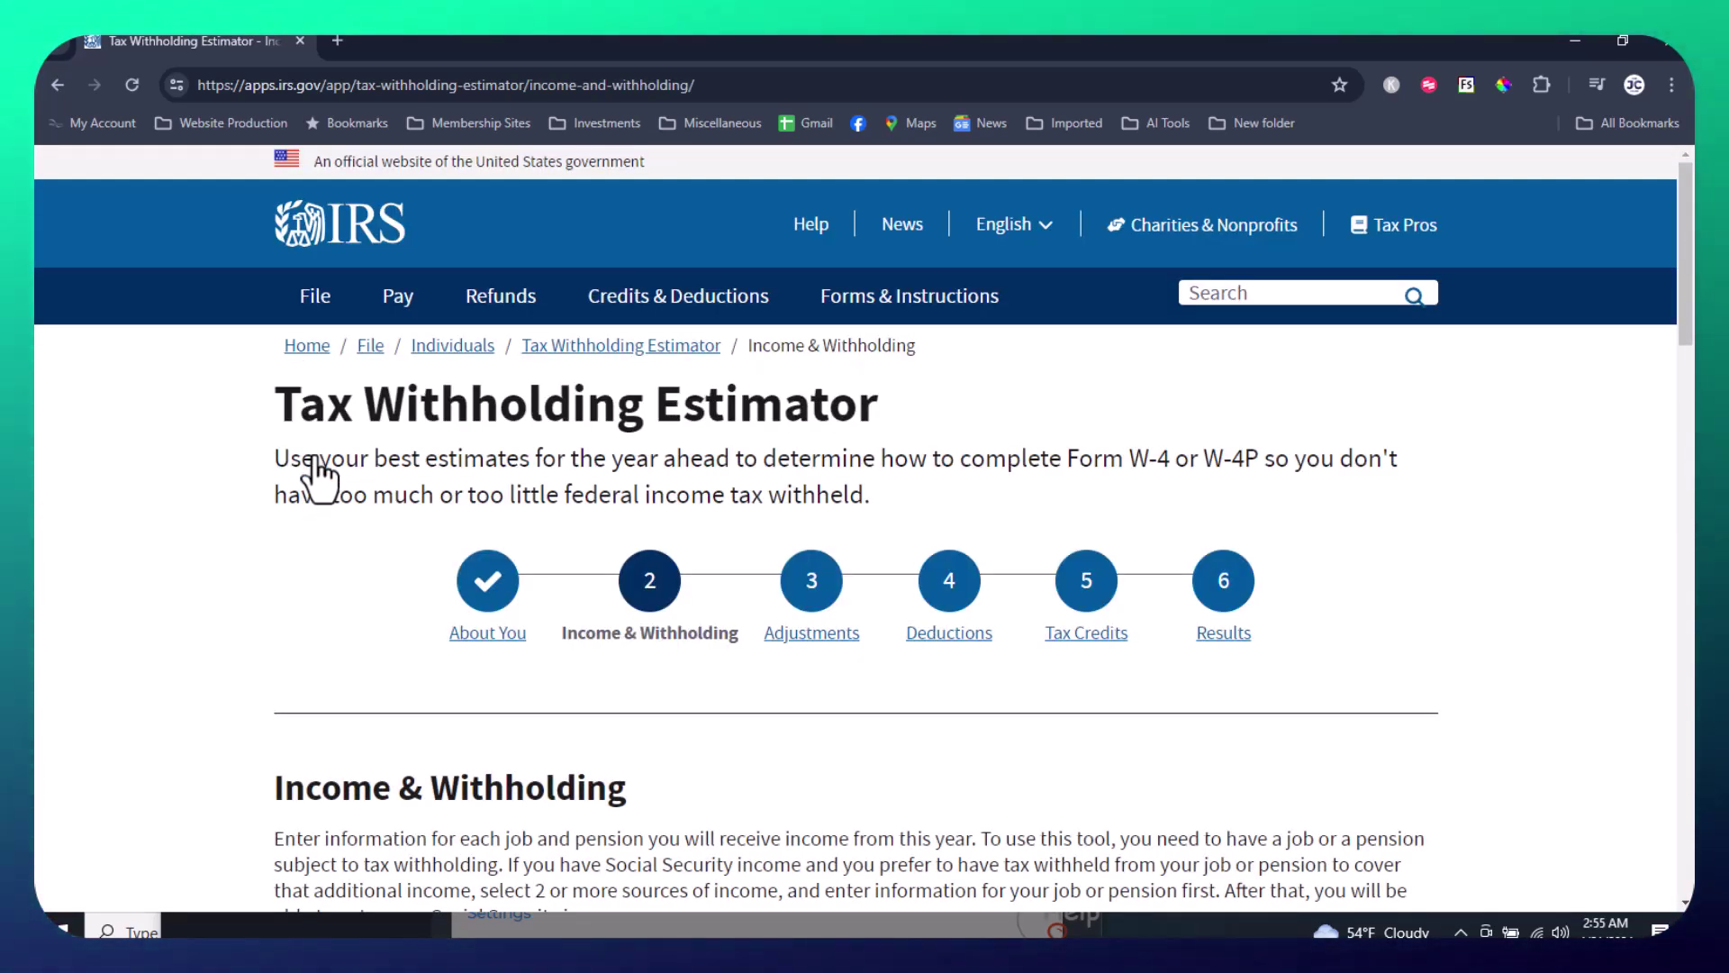
# Describe the first income source as a Salary earned All year (Jan. 1 to Dec. 31) and paid Every two weeks.
pyautogui.scroll(-6, 314, 455)
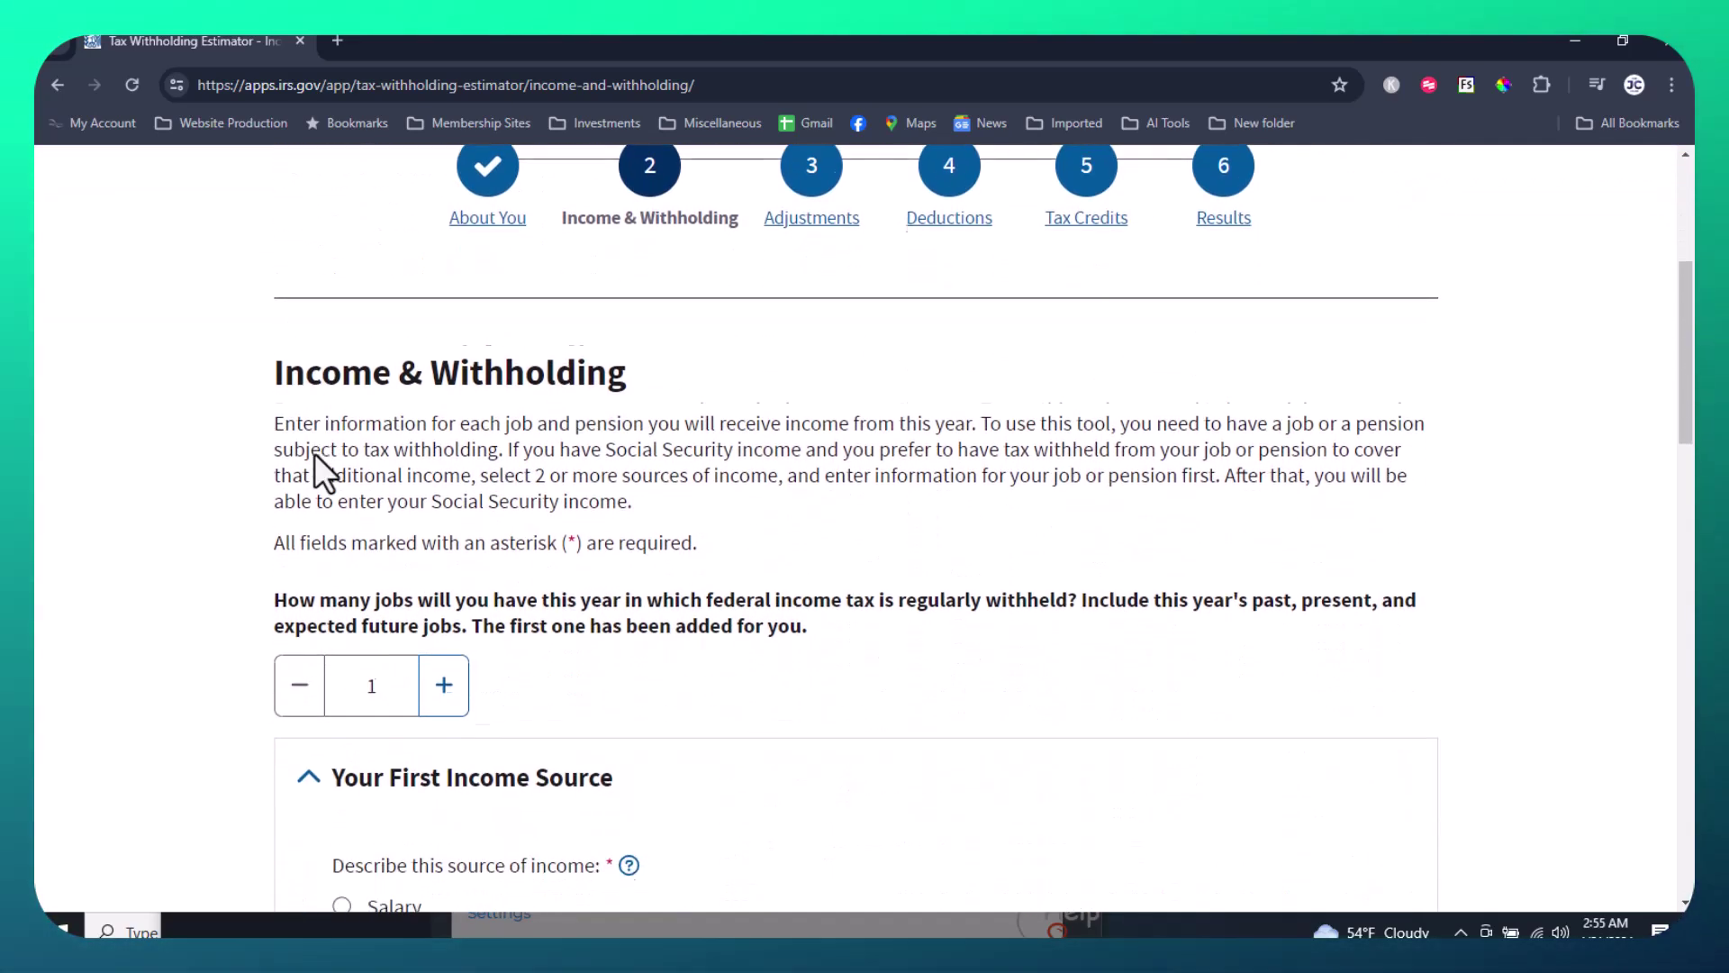
pyautogui.scroll(-1, 315, 455)
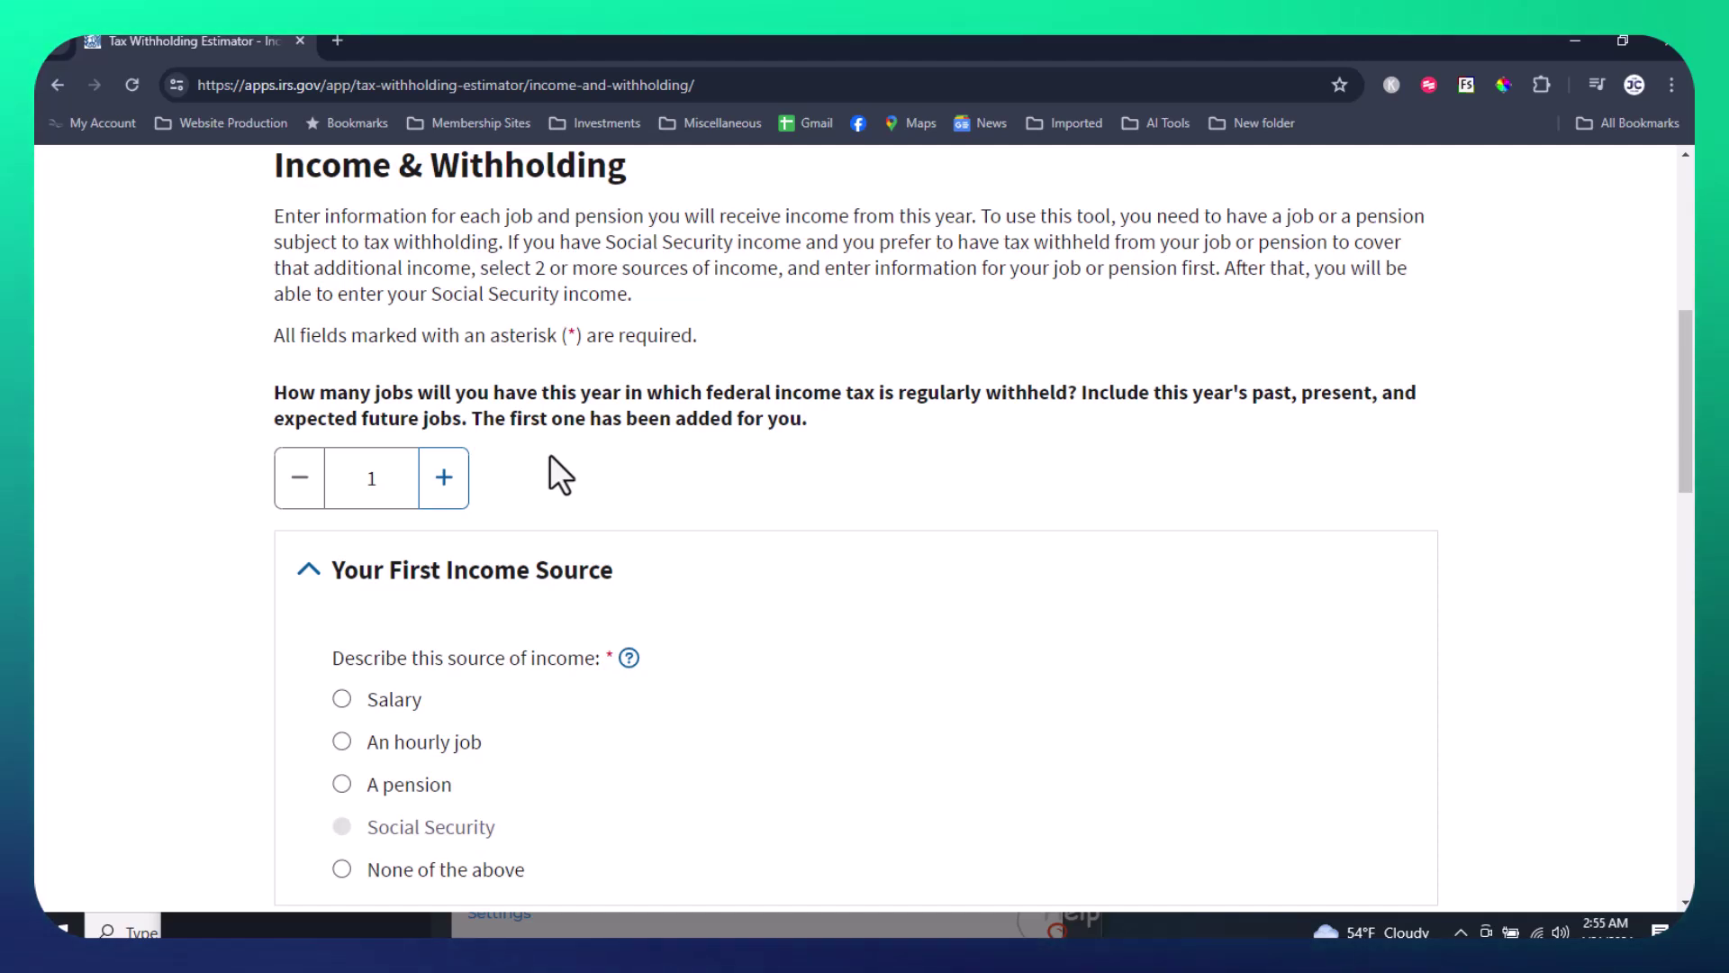
pyautogui.scroll(-3, 551, 454)
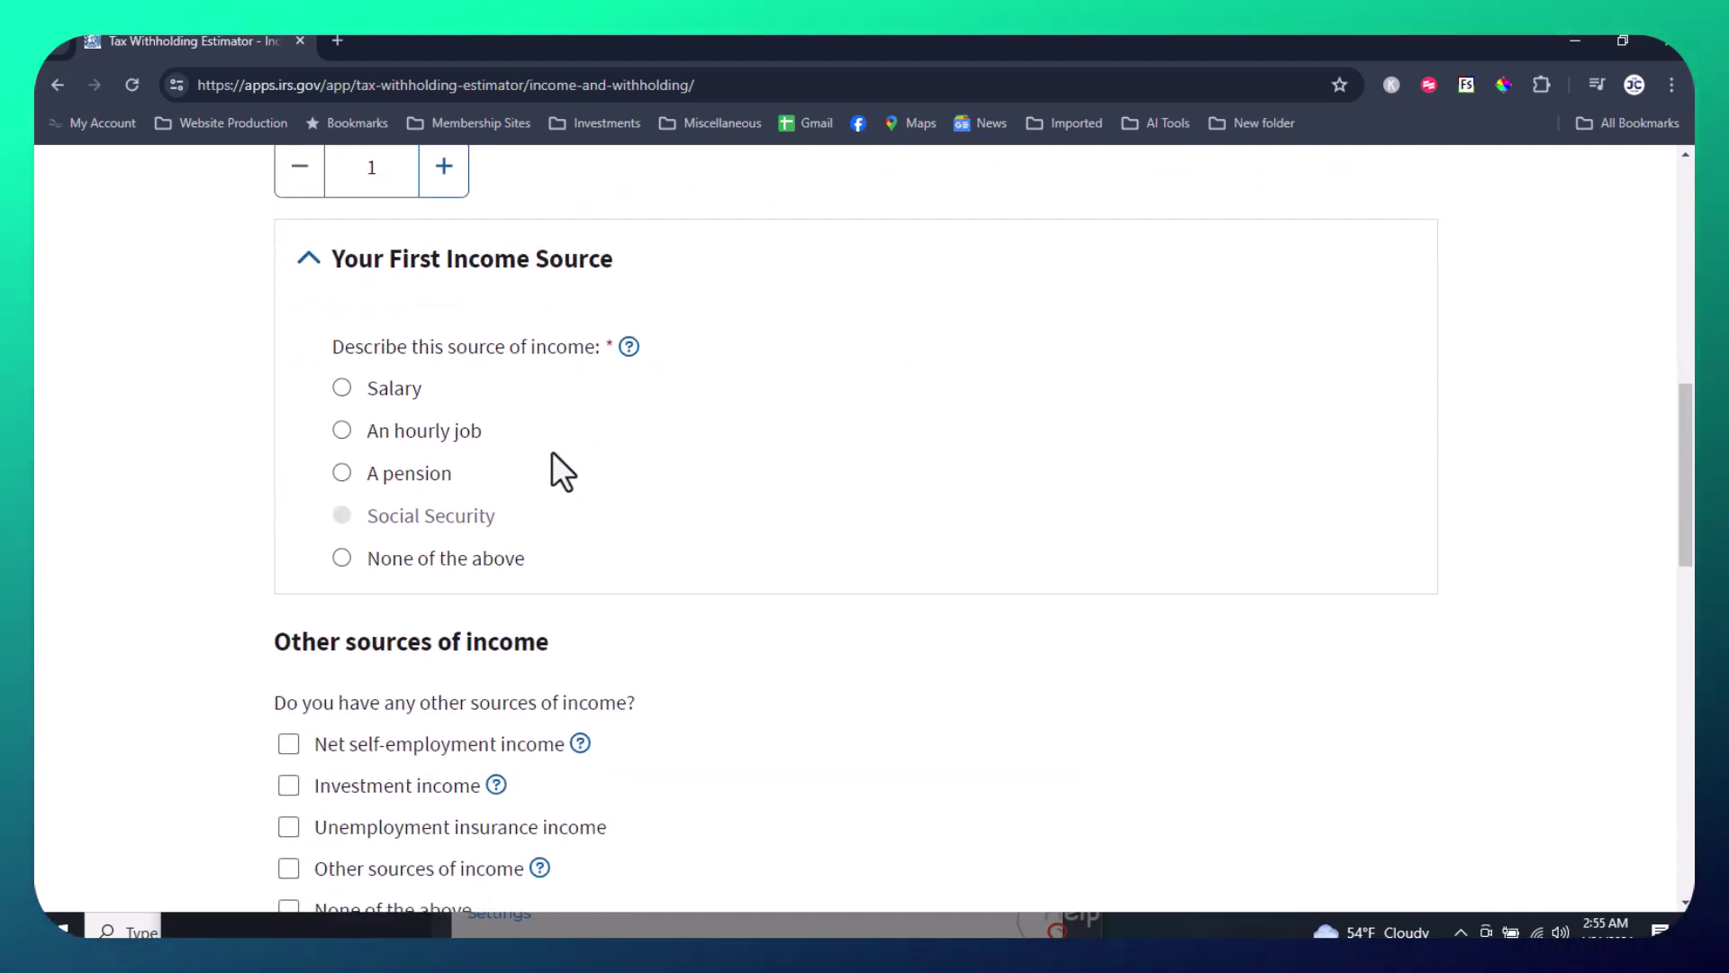
pyautogui.click(341, 388)
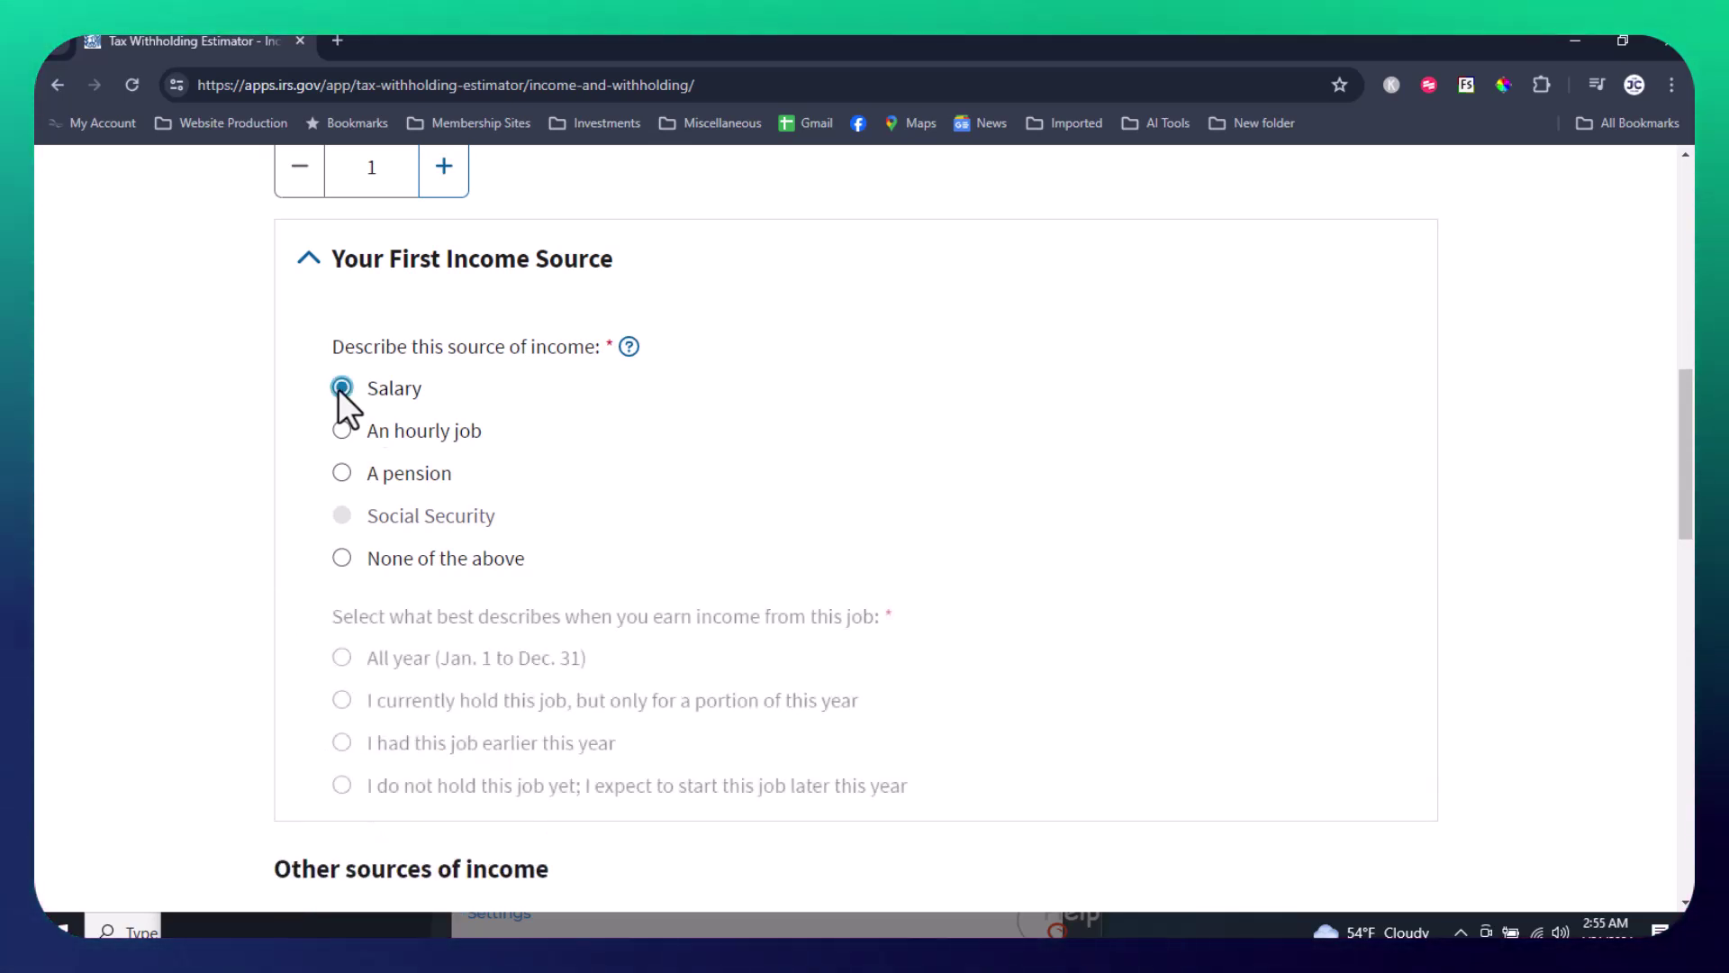
pyautogui.scroll(-1, 786, 514)
pyautogui.scroll(-4, 785, 514)
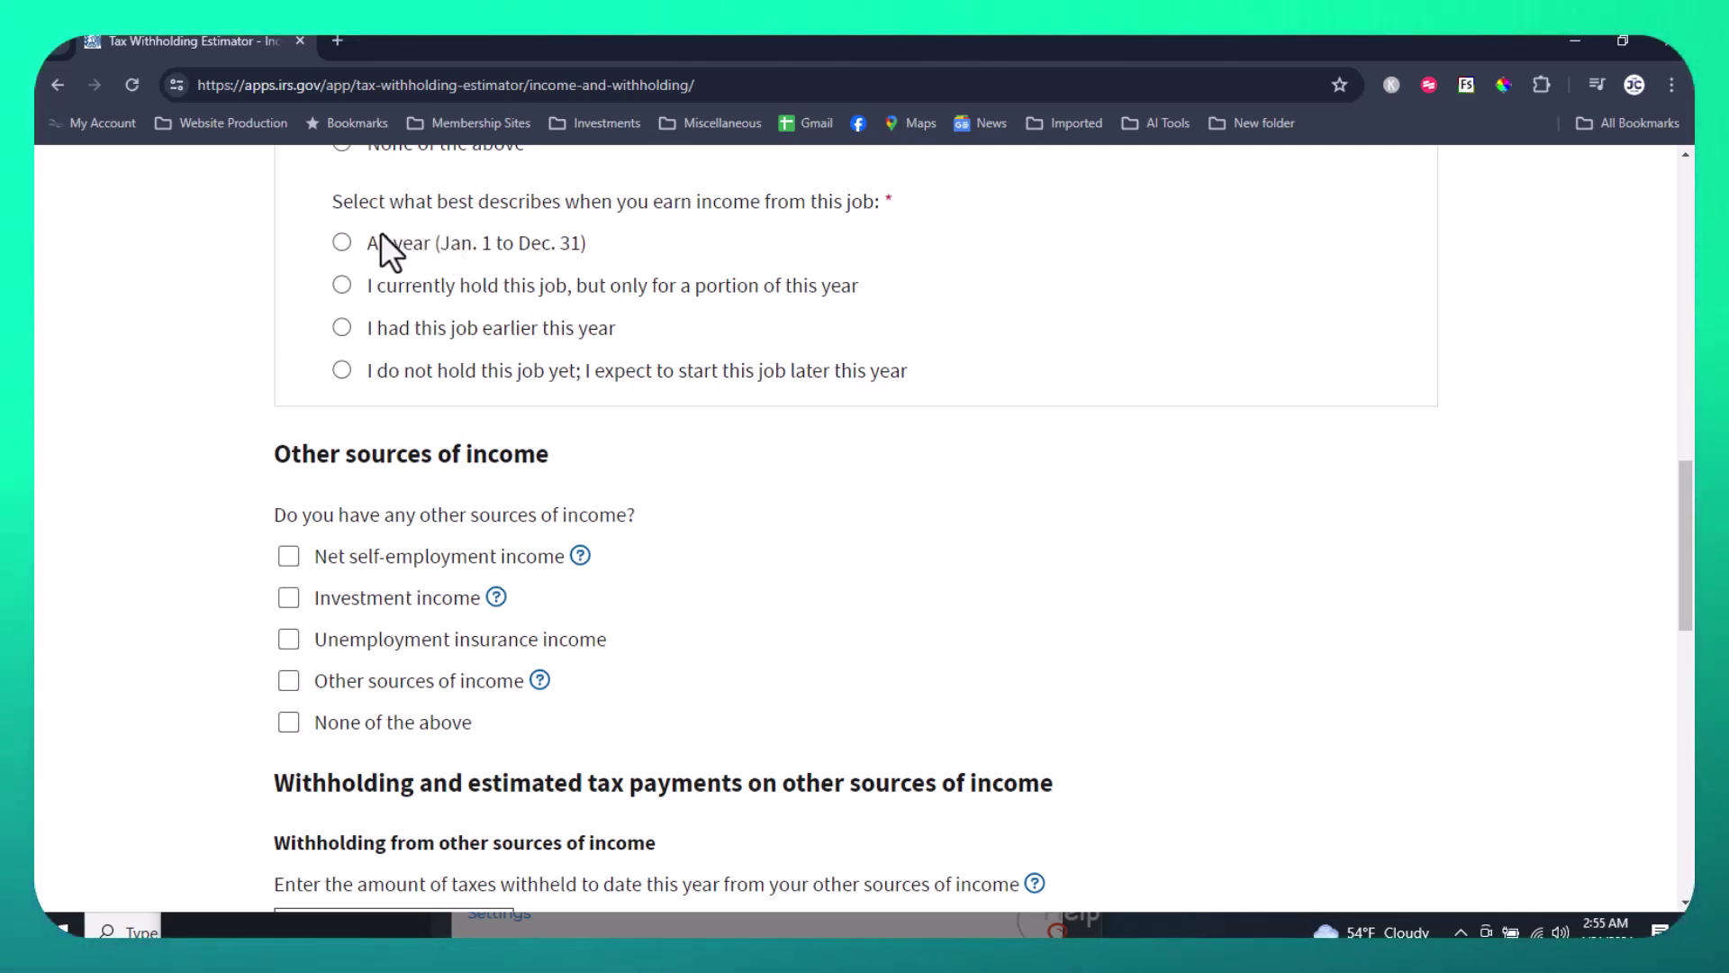
pyautogui.click(342, 242)
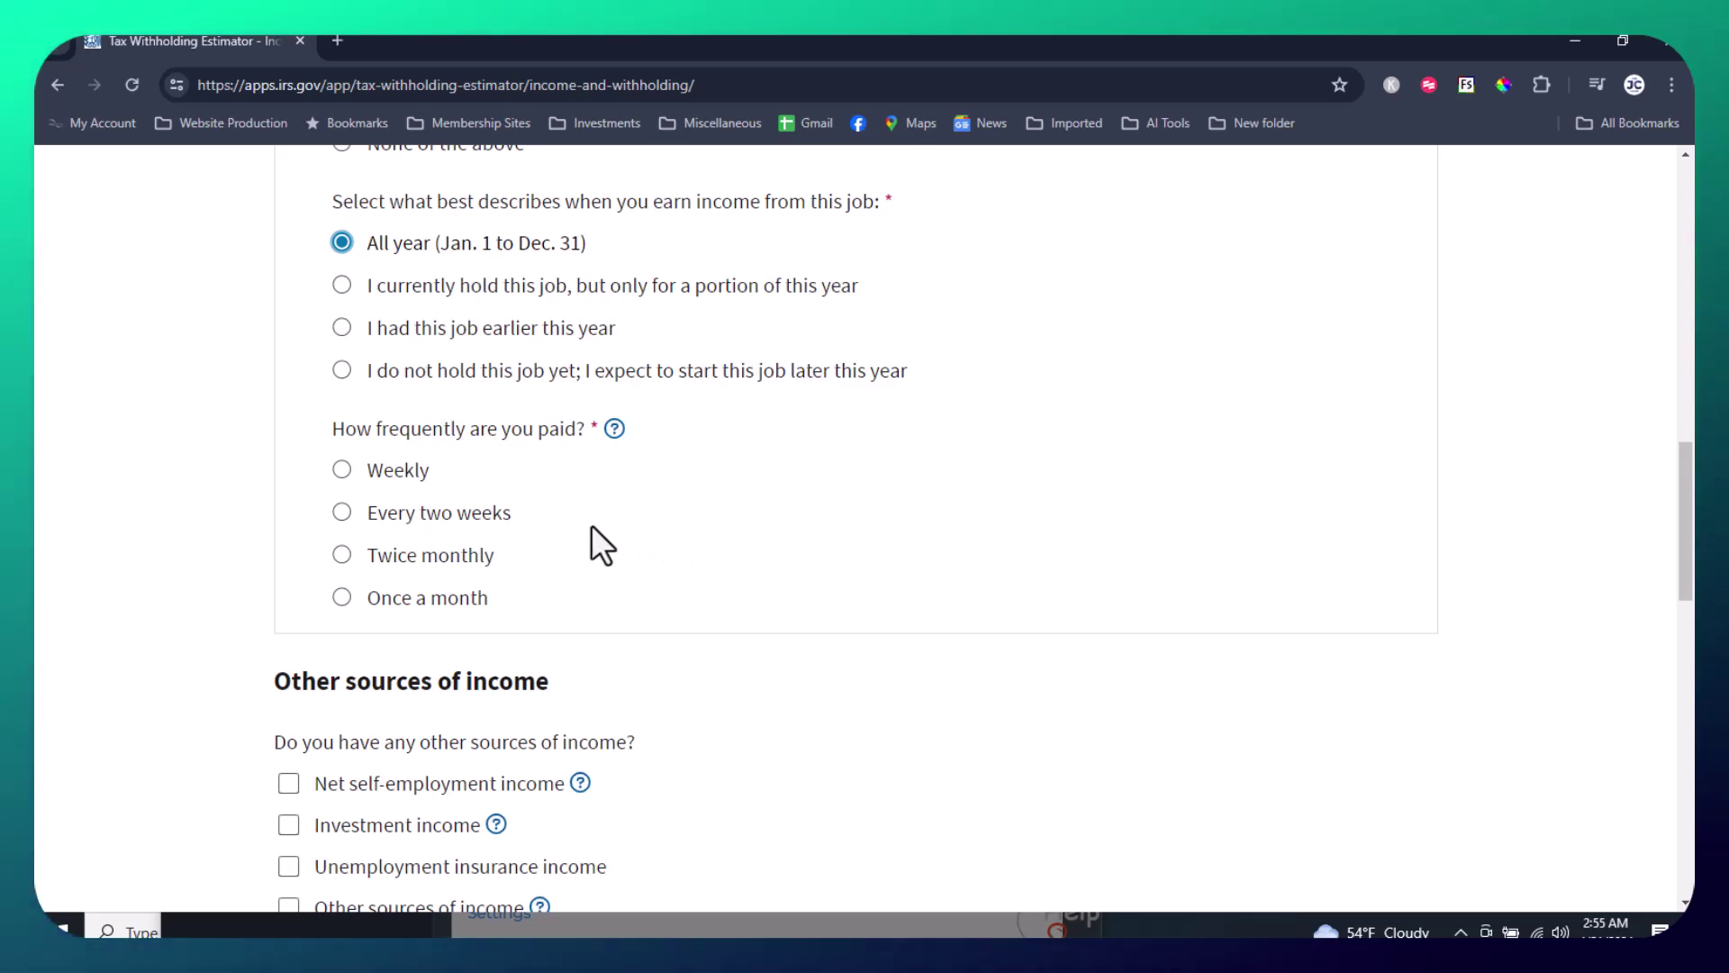
pyautogui.click(349, 513)
pyautogui.scroll(-5, 1078, 647)
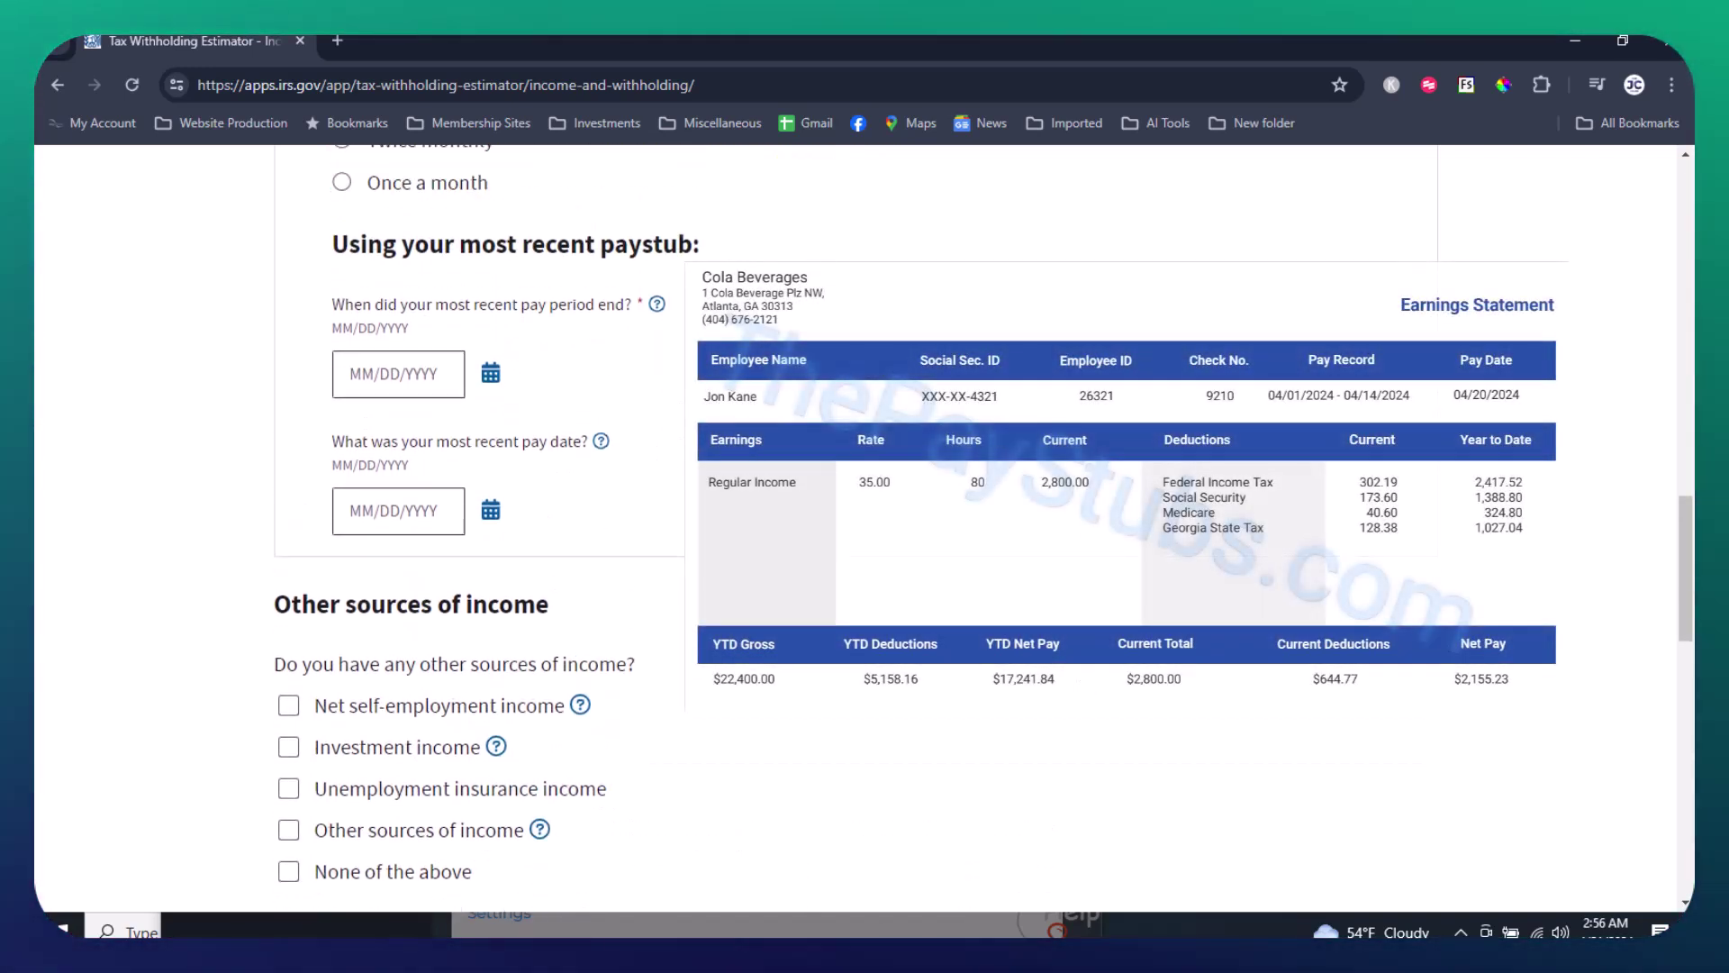
# Enter the paystub's period end 04/14/2024, pay date 04/20/2024, wages of $2,800 per pay period and $22,400 year-to-date.
pyautogui.click(488, 373)
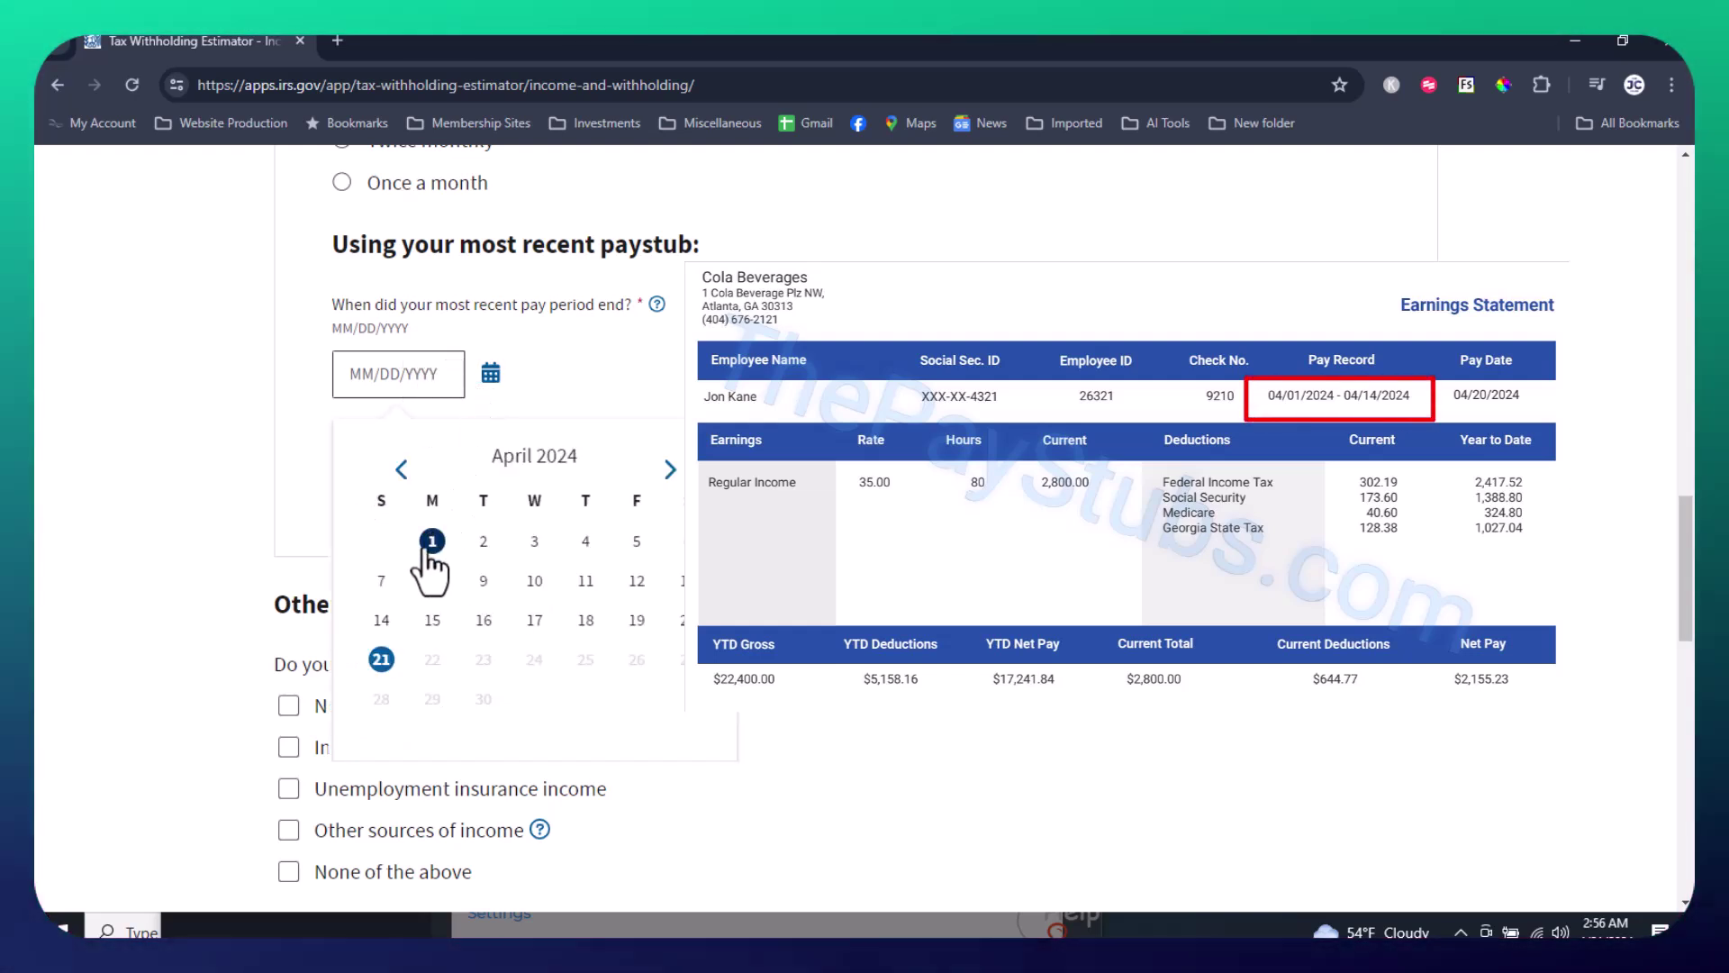
pyautogui.click(381, 619)
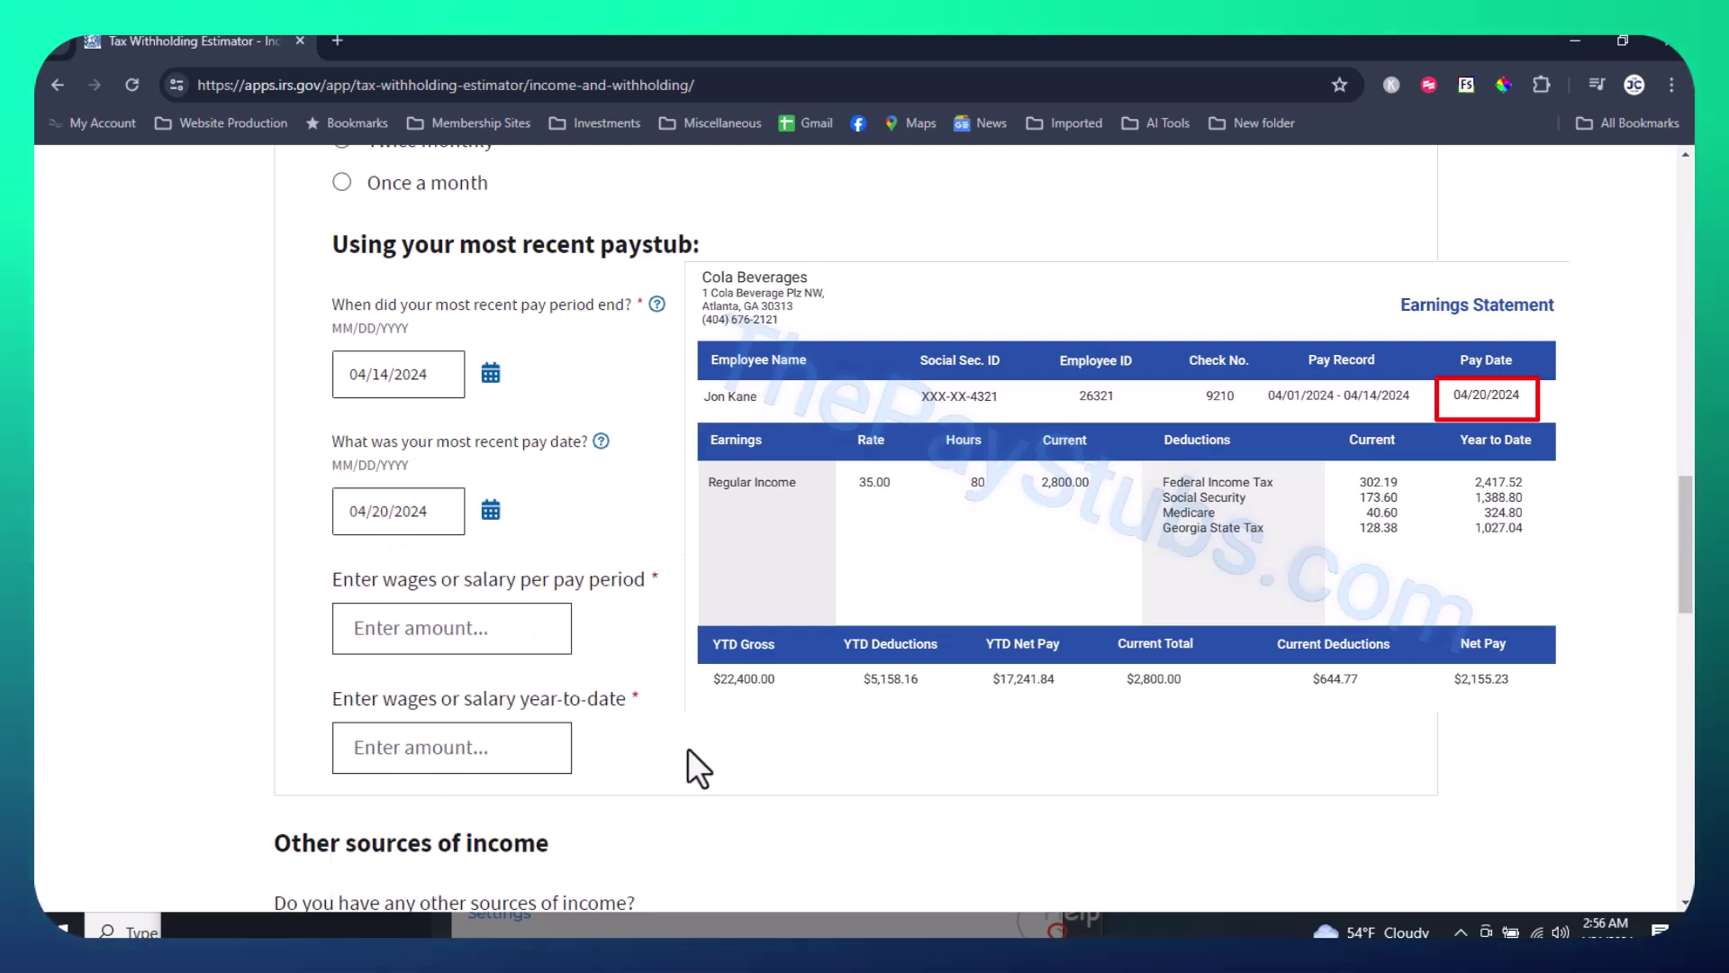
pyautogui.click(457, 628)
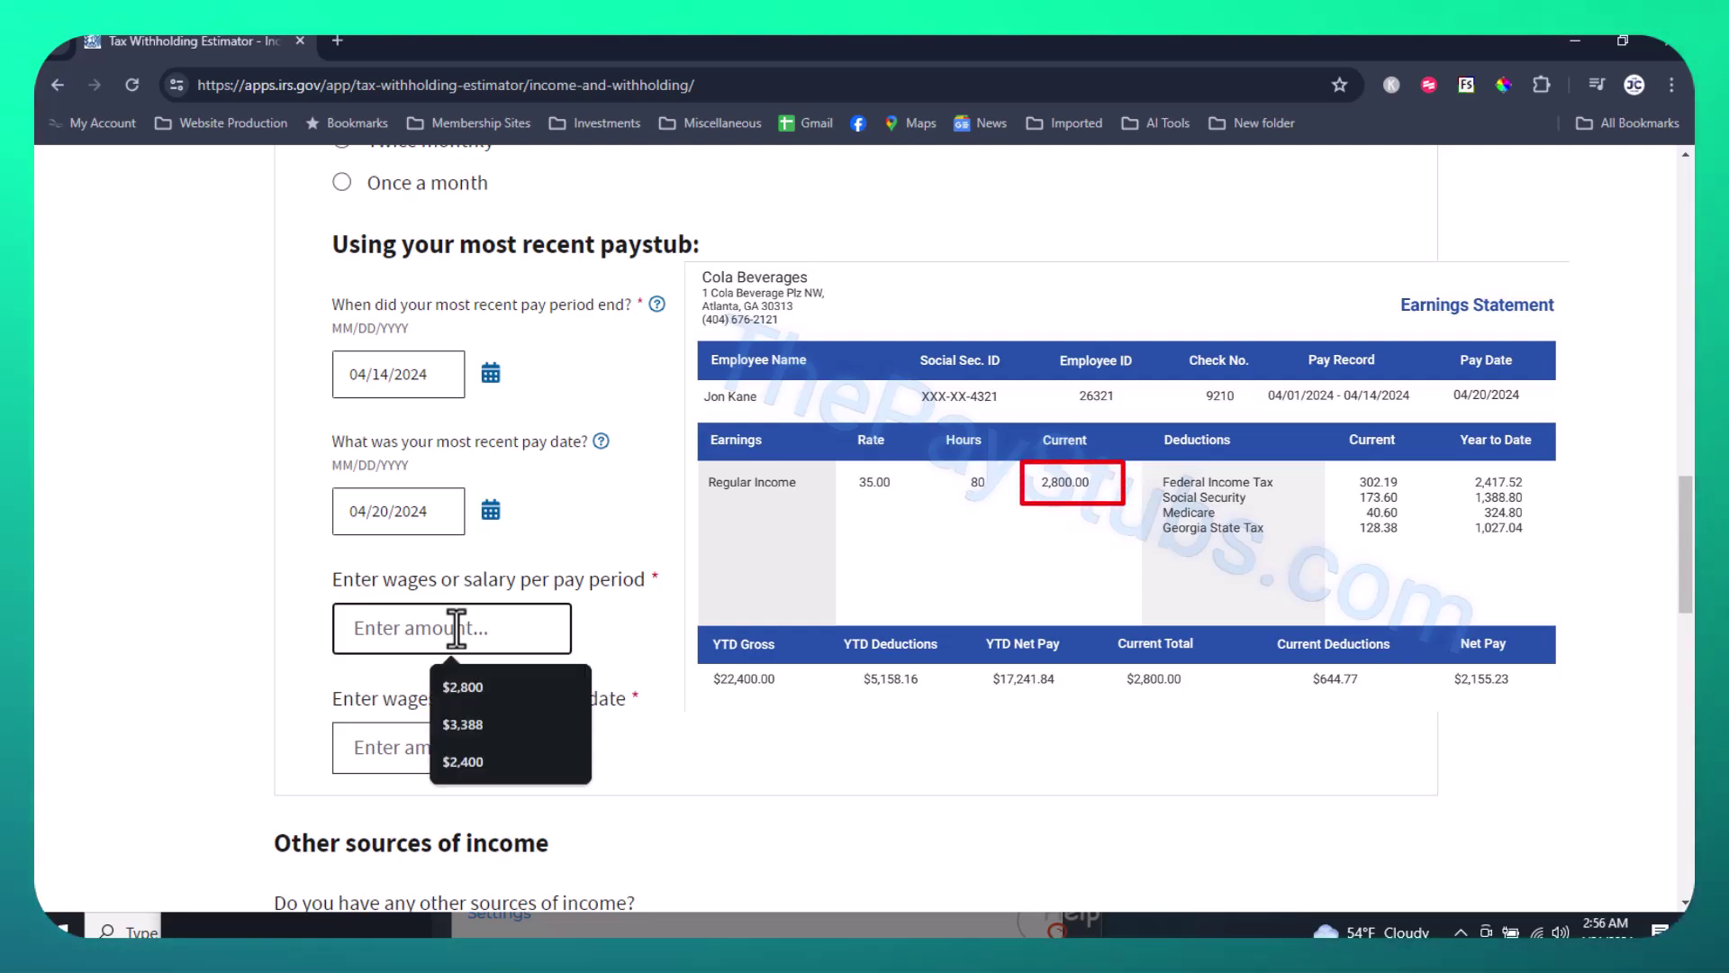
pyautogui.click(461, 686)
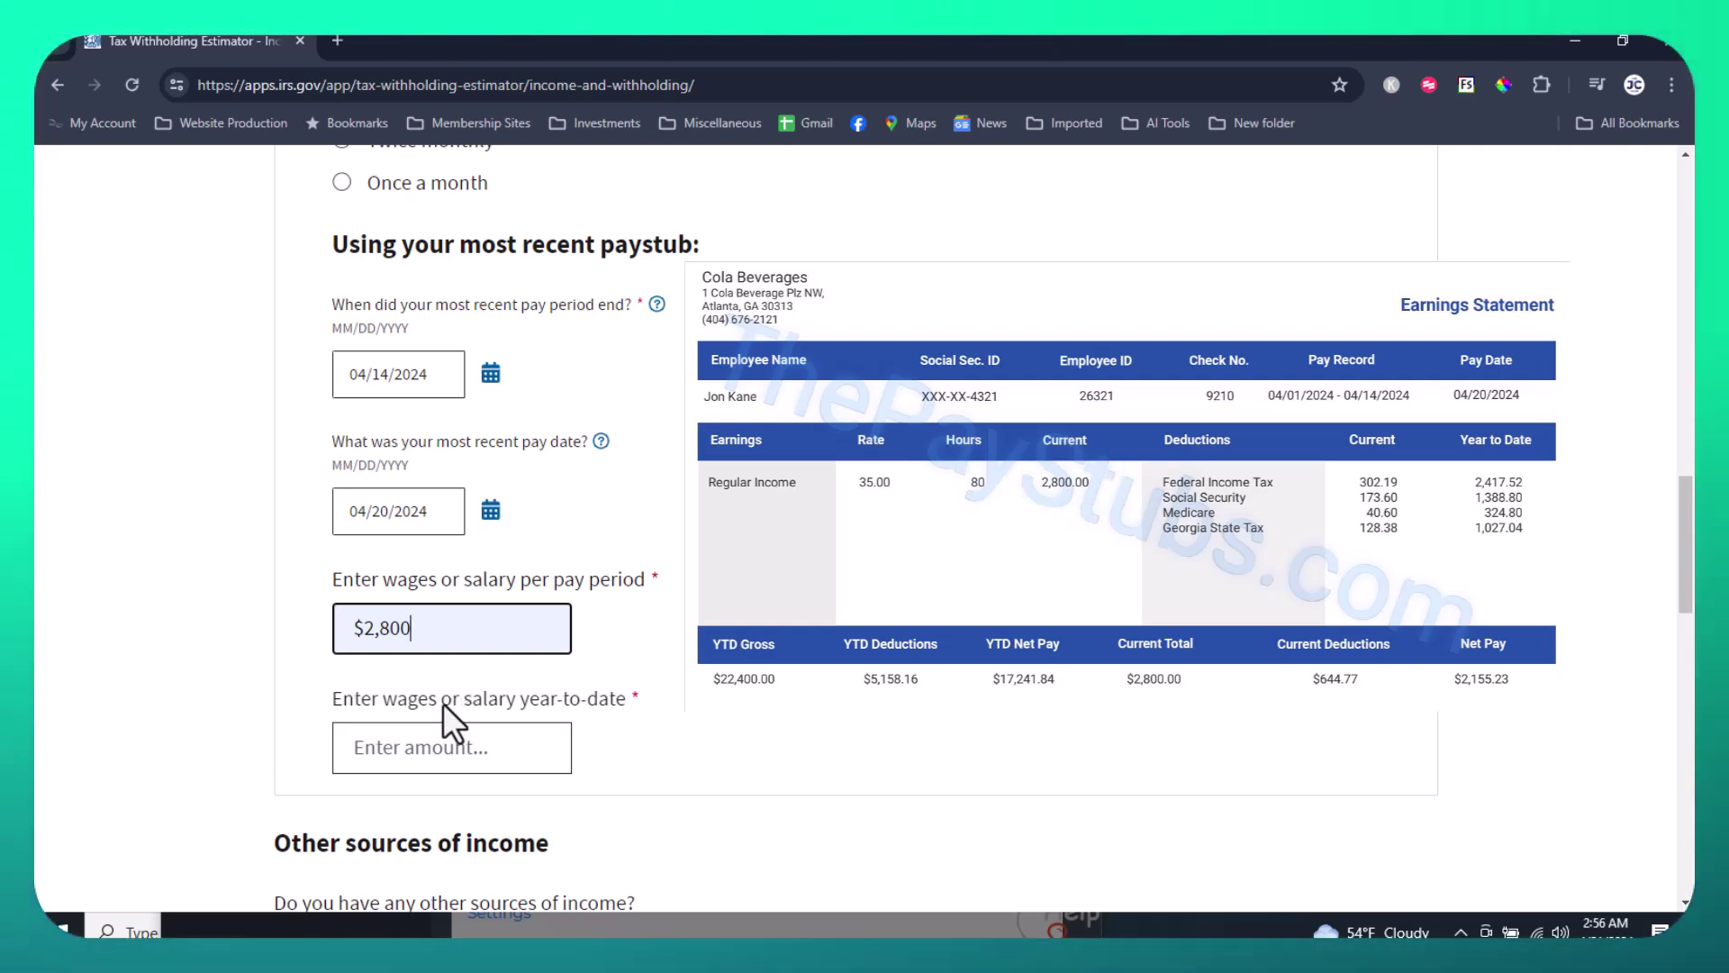
pyautogui.click(411, 746)
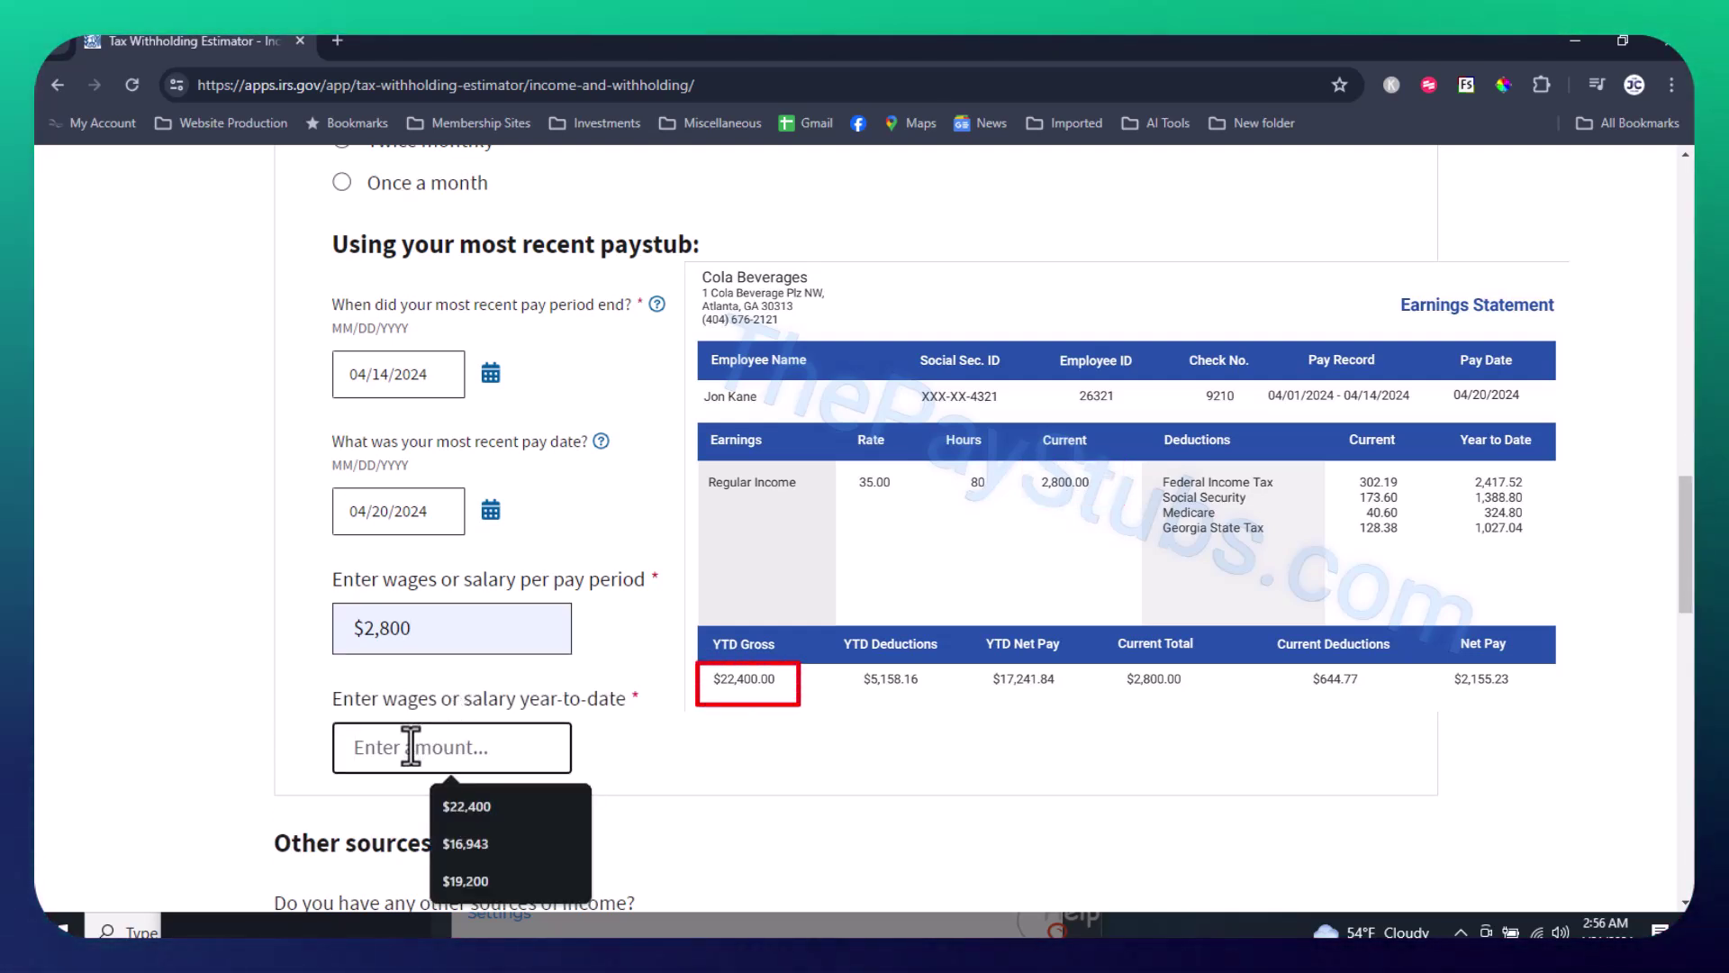
pyautogui.click(457, 807)
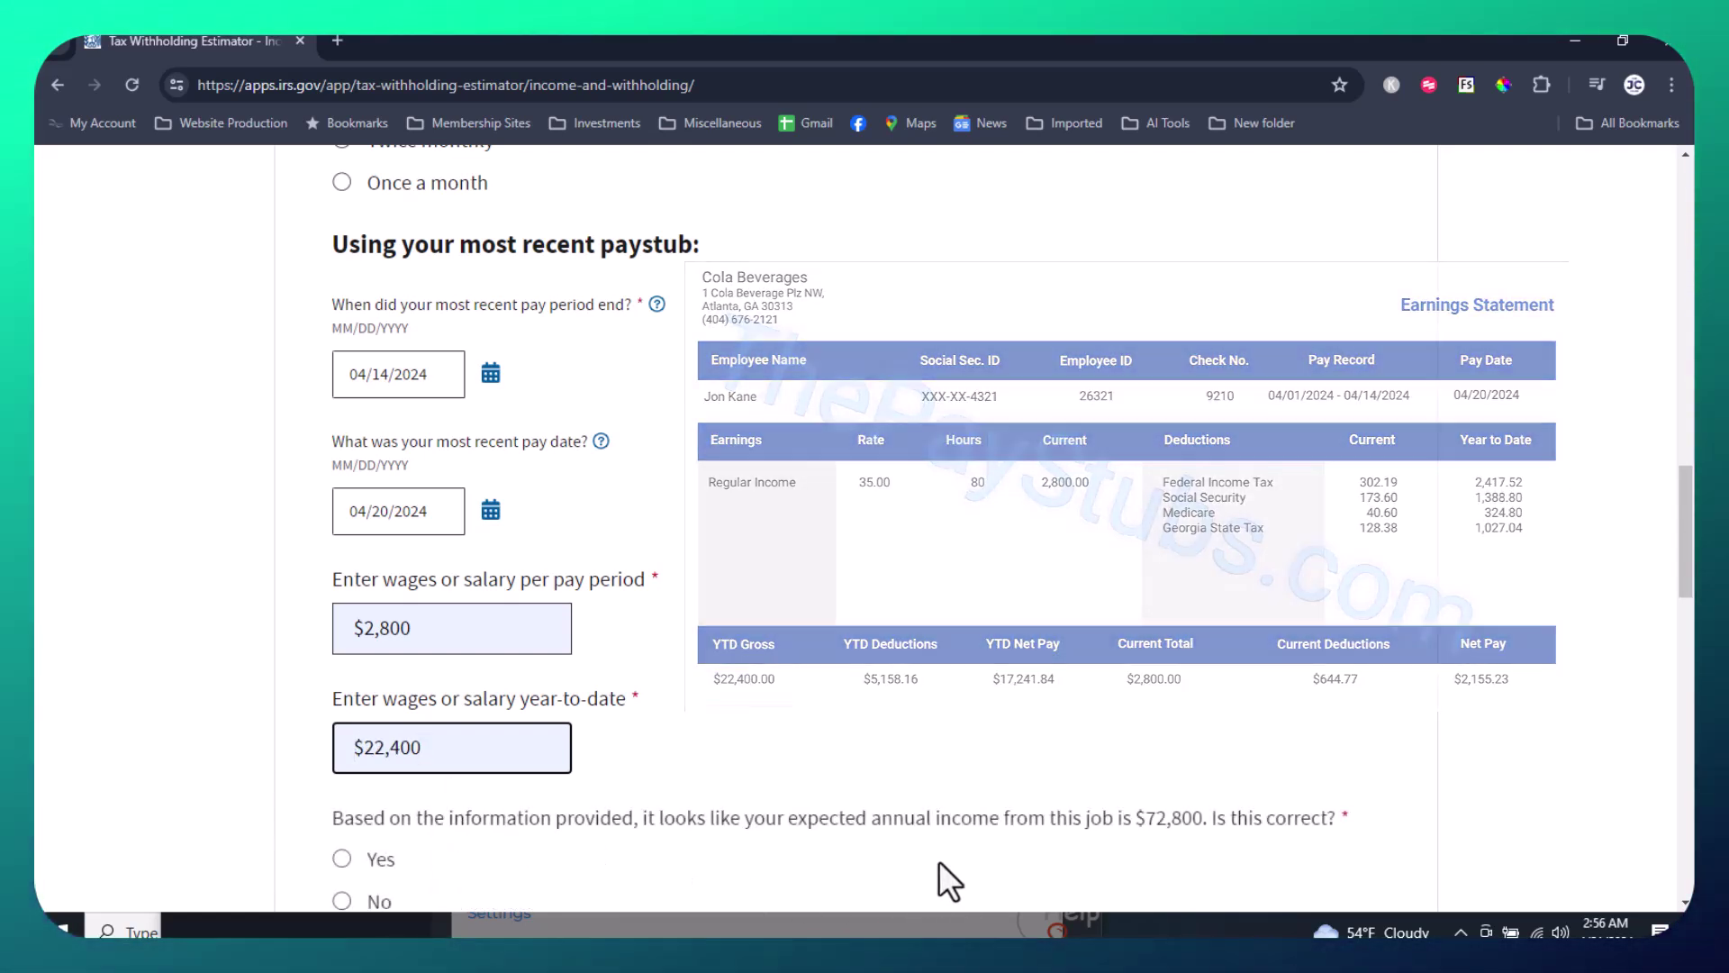
# Confirm the expected annual income as correct and enter federal taxes paid of $302.19 per pay period and $2,417.52 year-to-date.
pyautogui.scroll(-2, 938, 861)
pyautogui.scroll(-4, 938, 861)
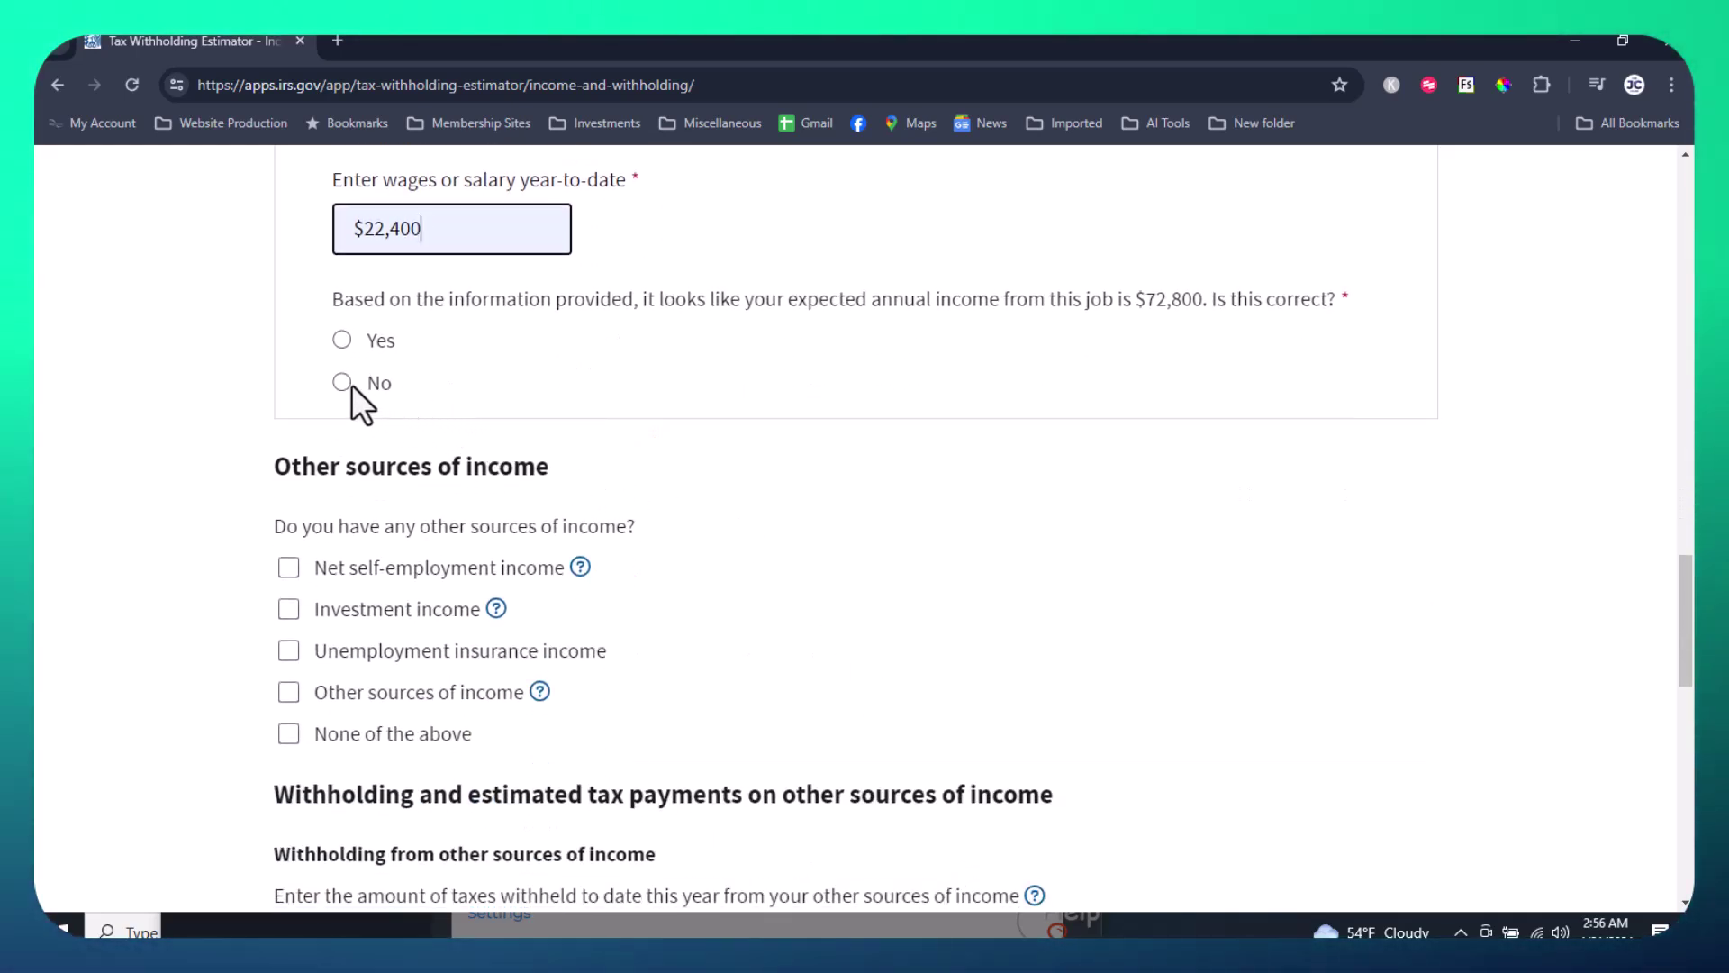
pyautogui.click(342, 342)
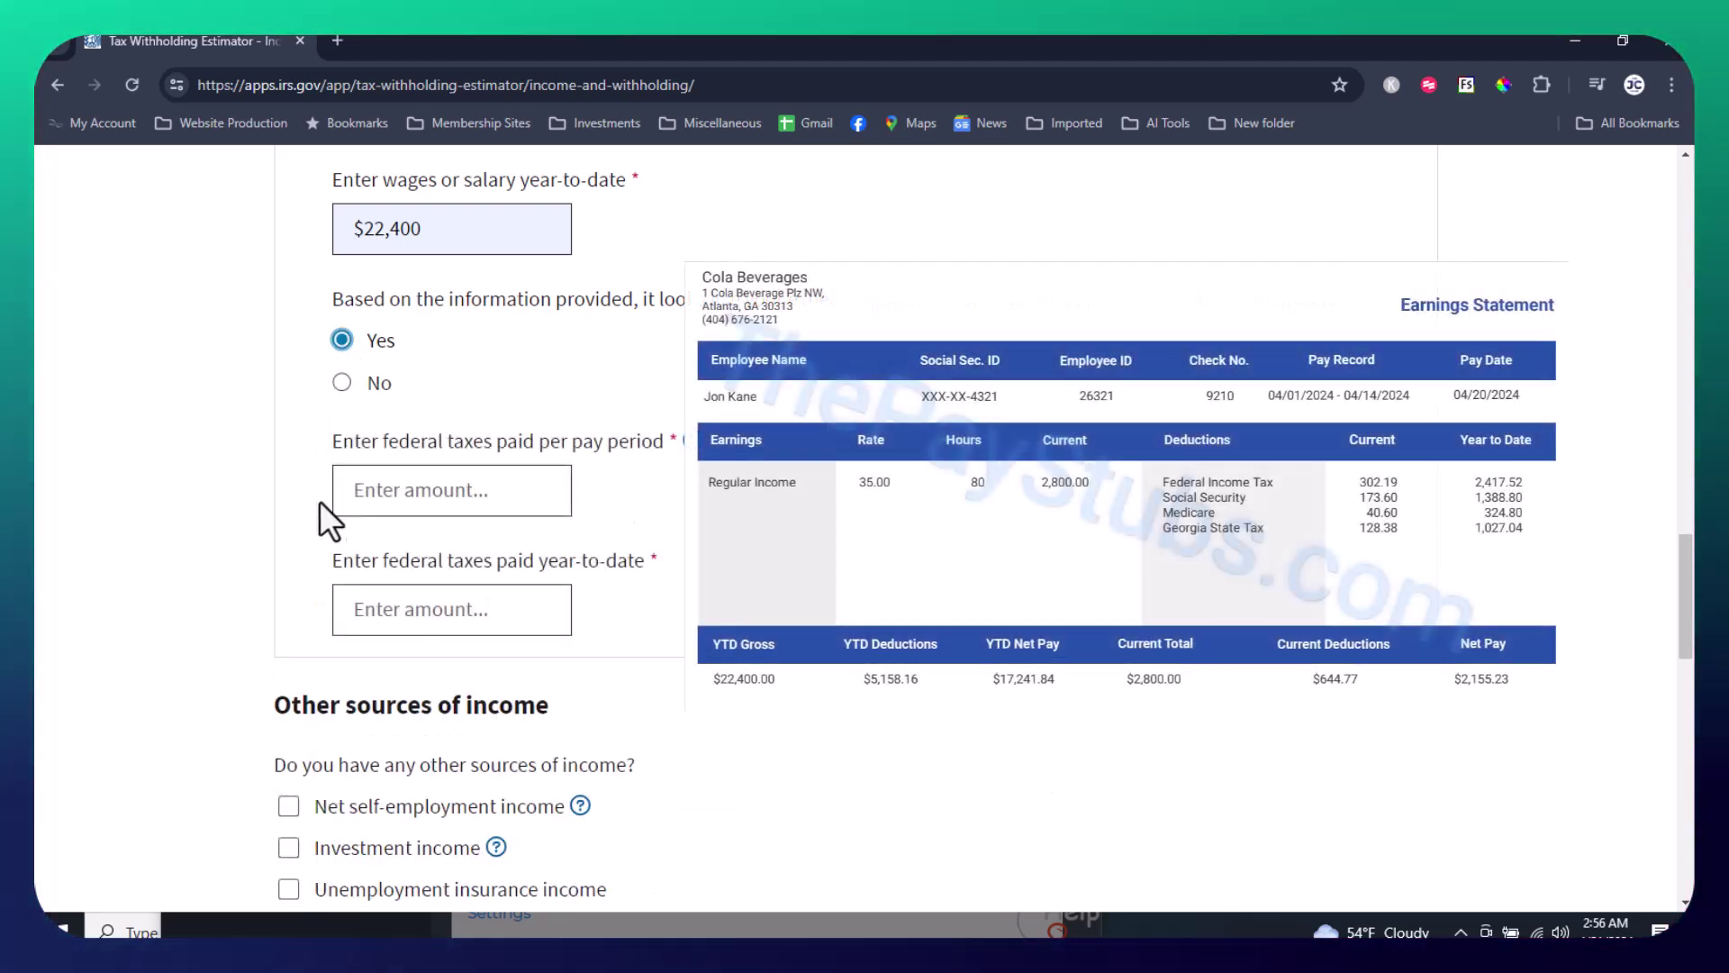
pyautogui.click(367, 492)
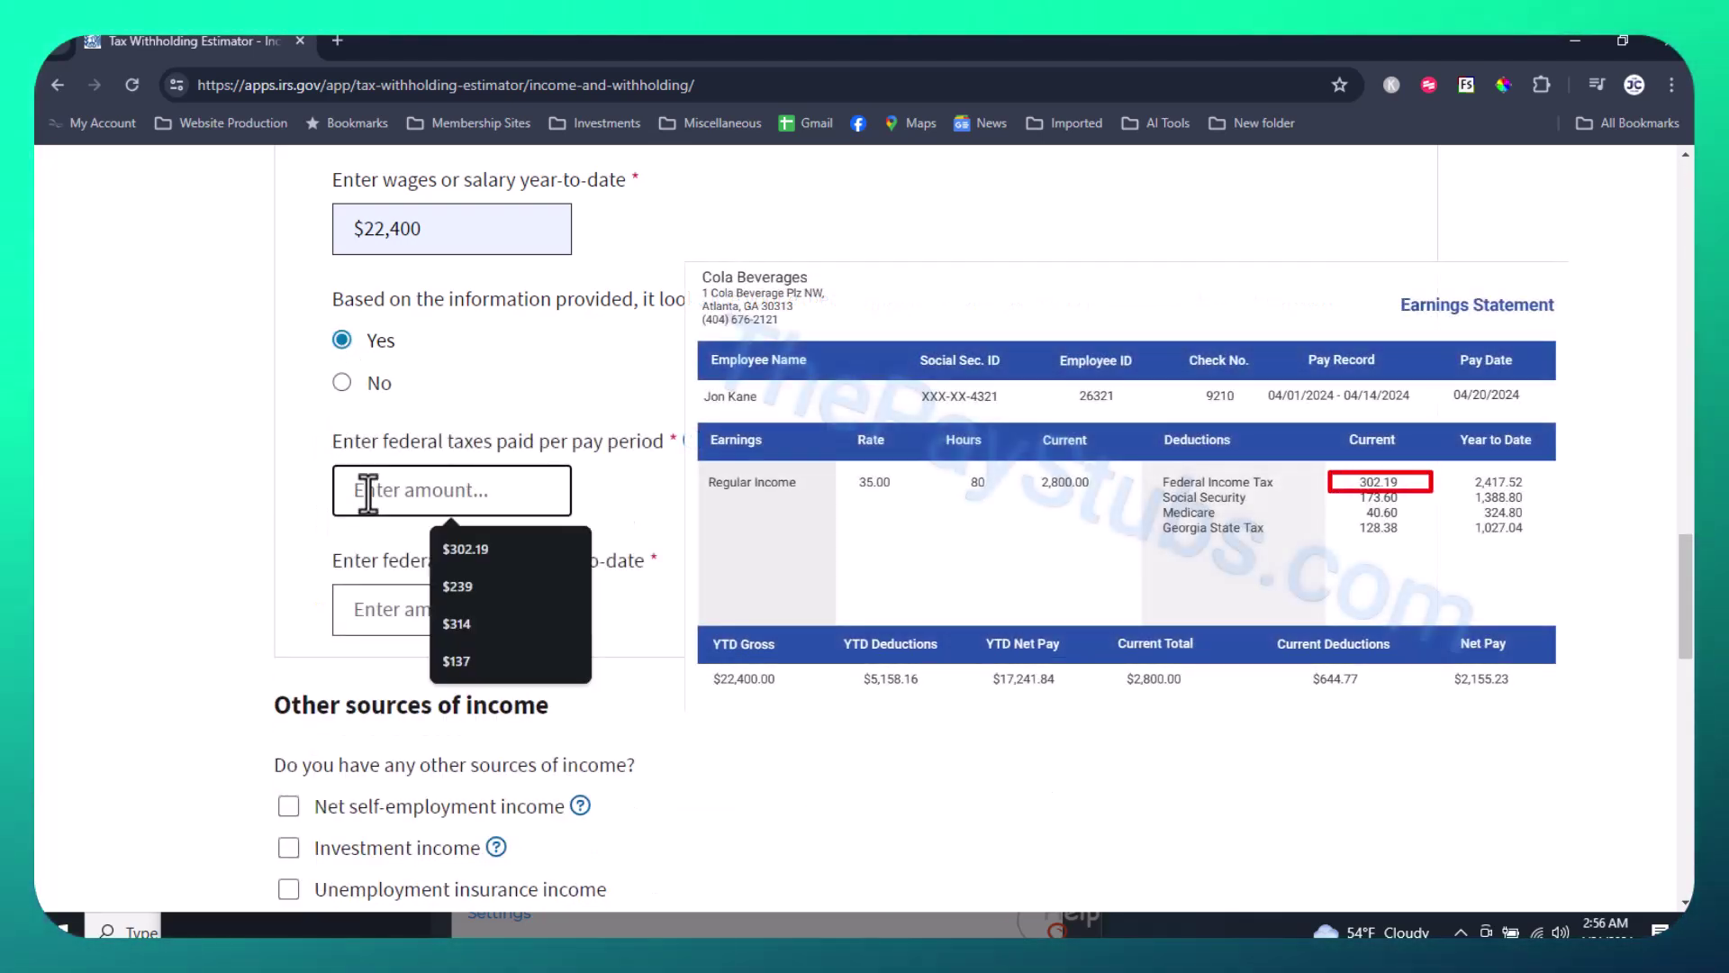
pyautogui.click(446, 544)
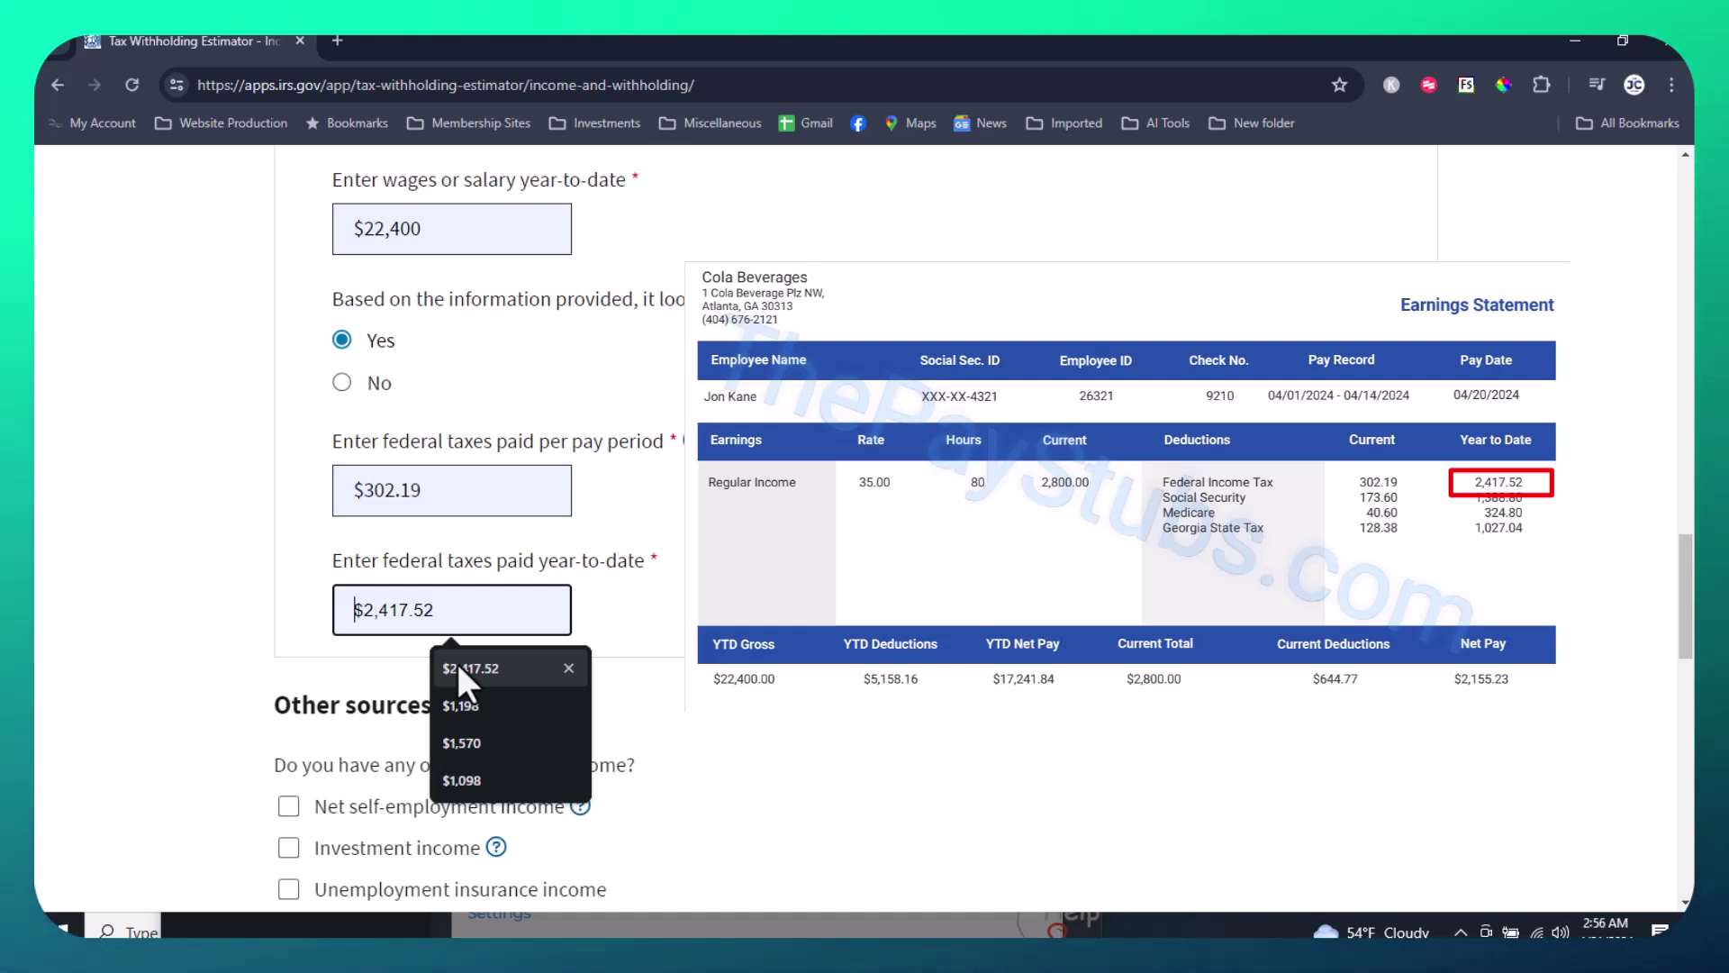
pyautogui.click(457, 667)
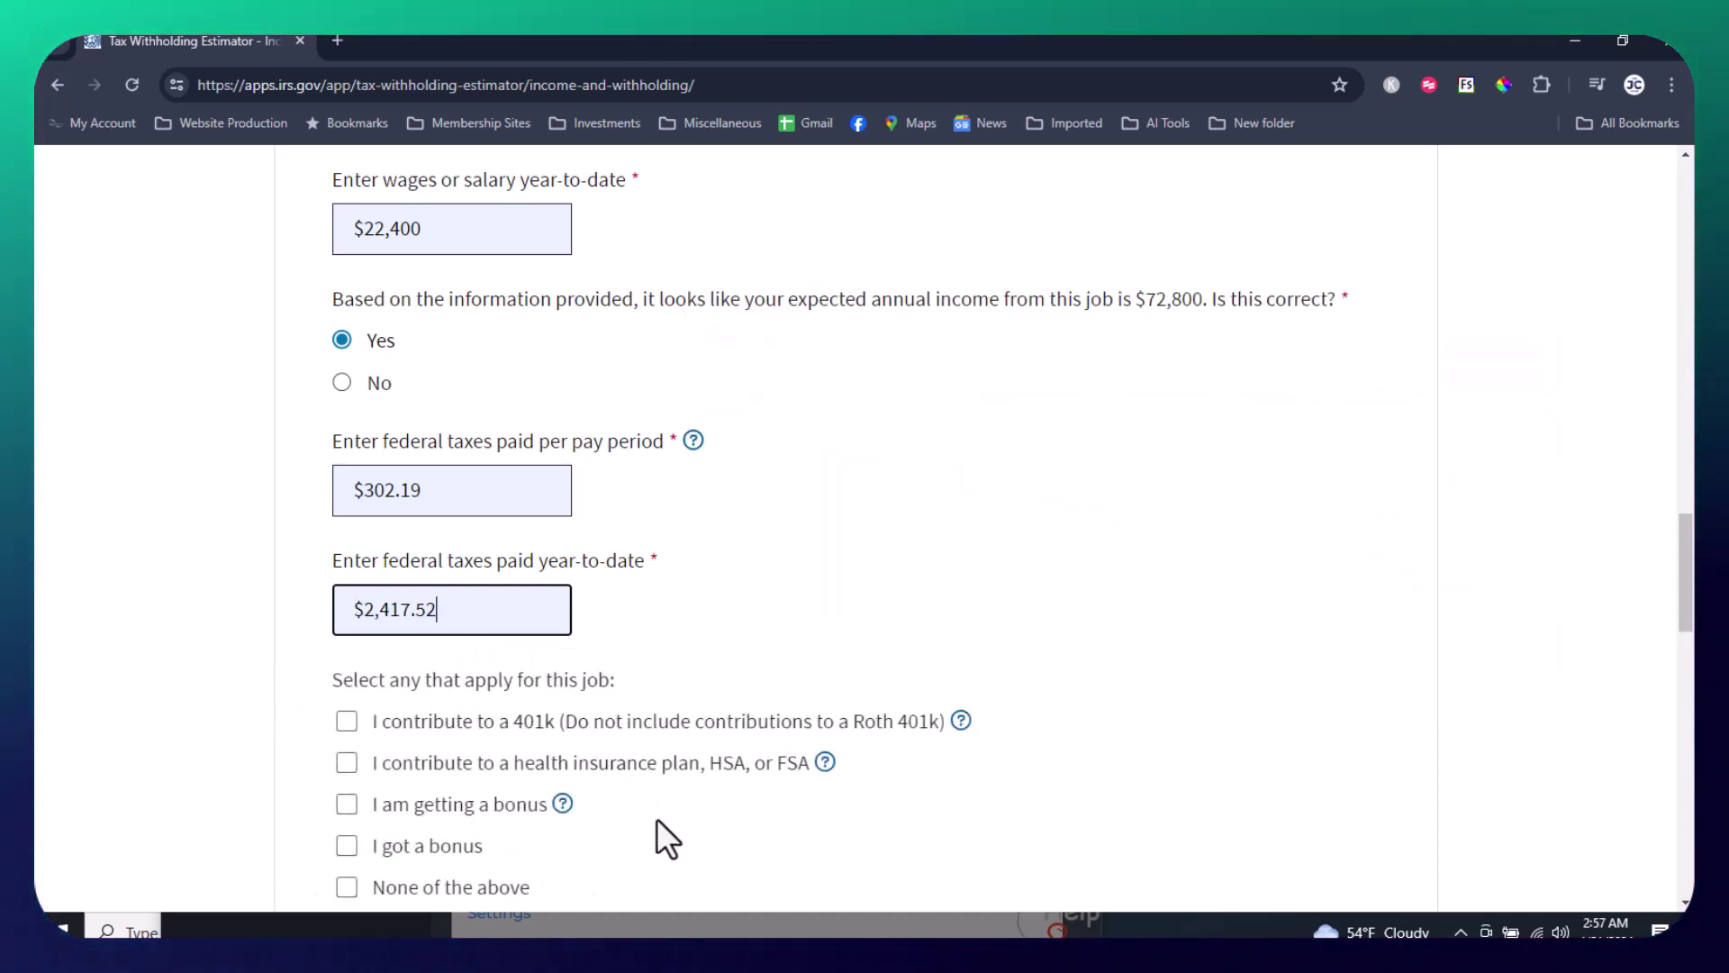
# Select None of the above for both job benefits and other income sources, leave the tax payment amounts blank, and continue to Adjustments.
pyautogui.scroll(-5, 656, 820)
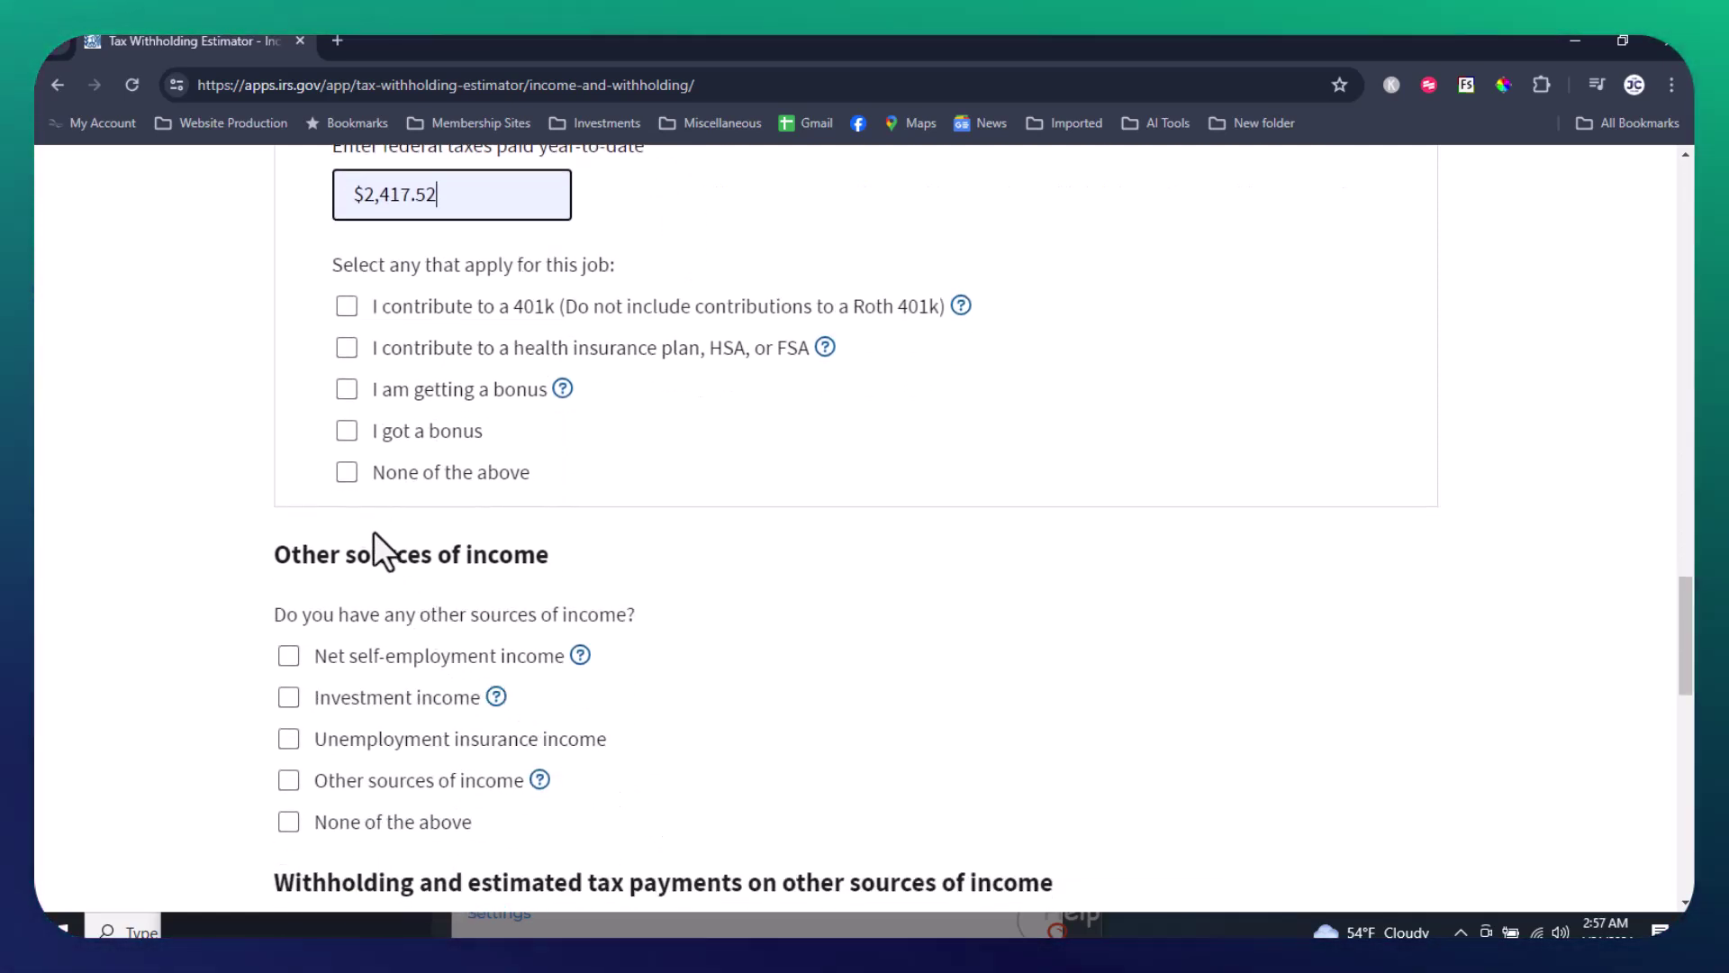
pyautogui.click(347, 473)
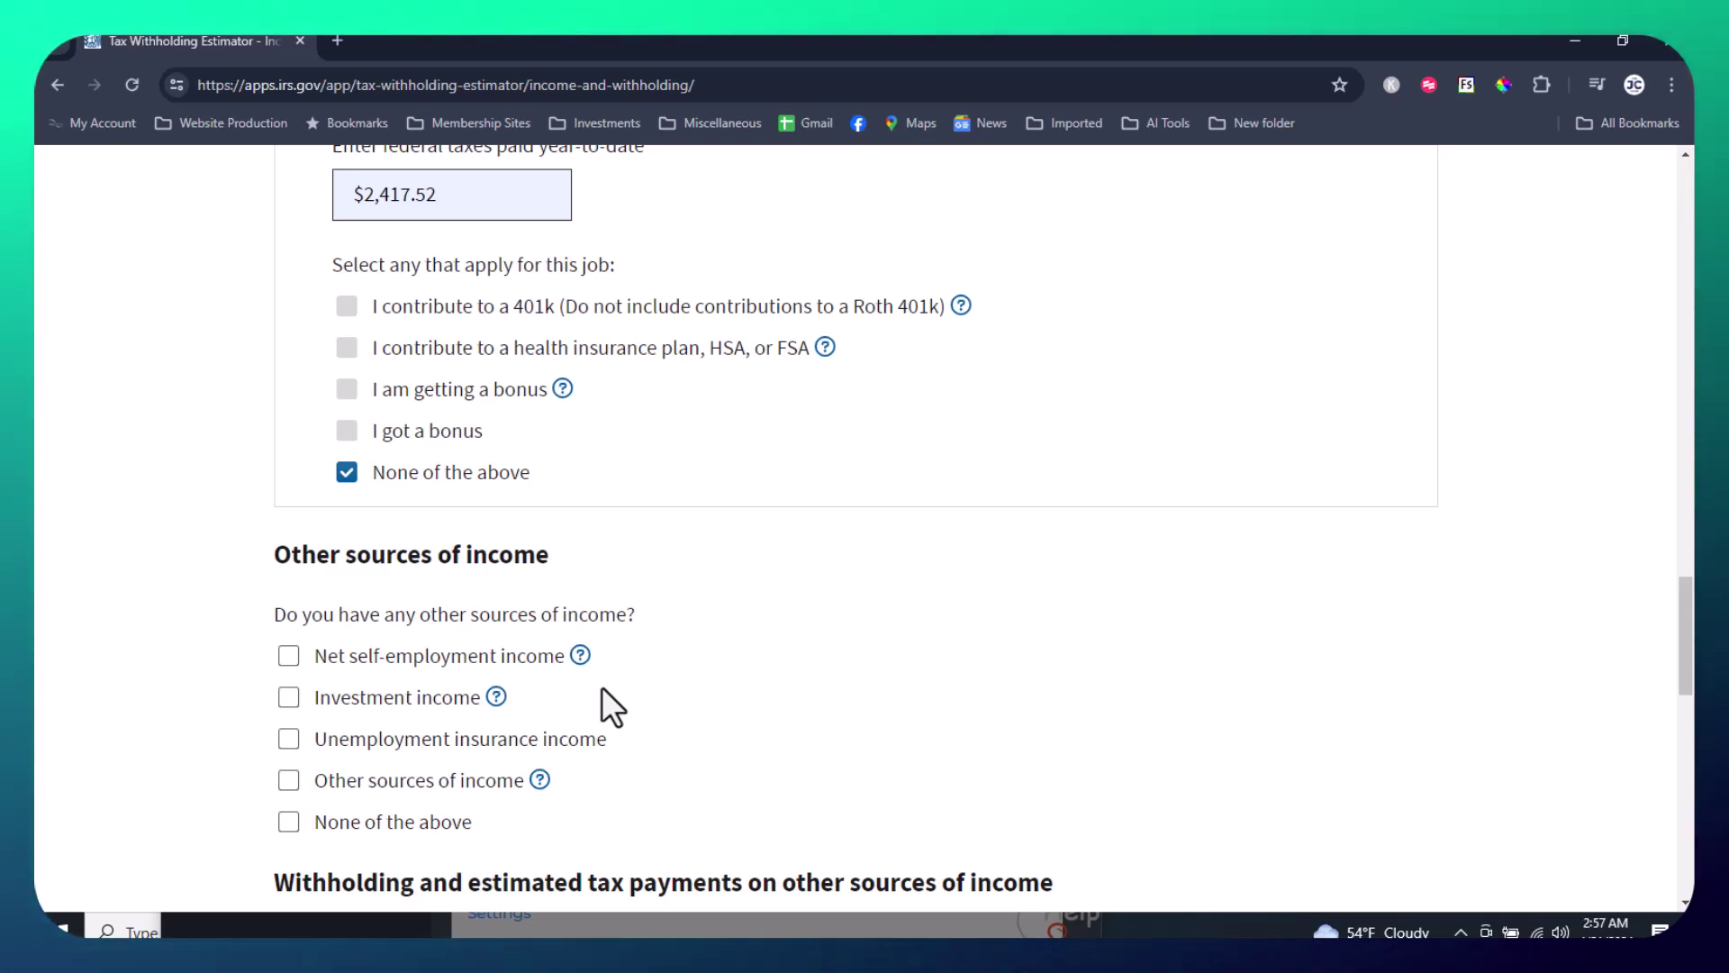
pyautogui.scroll(-3, 602, 689)
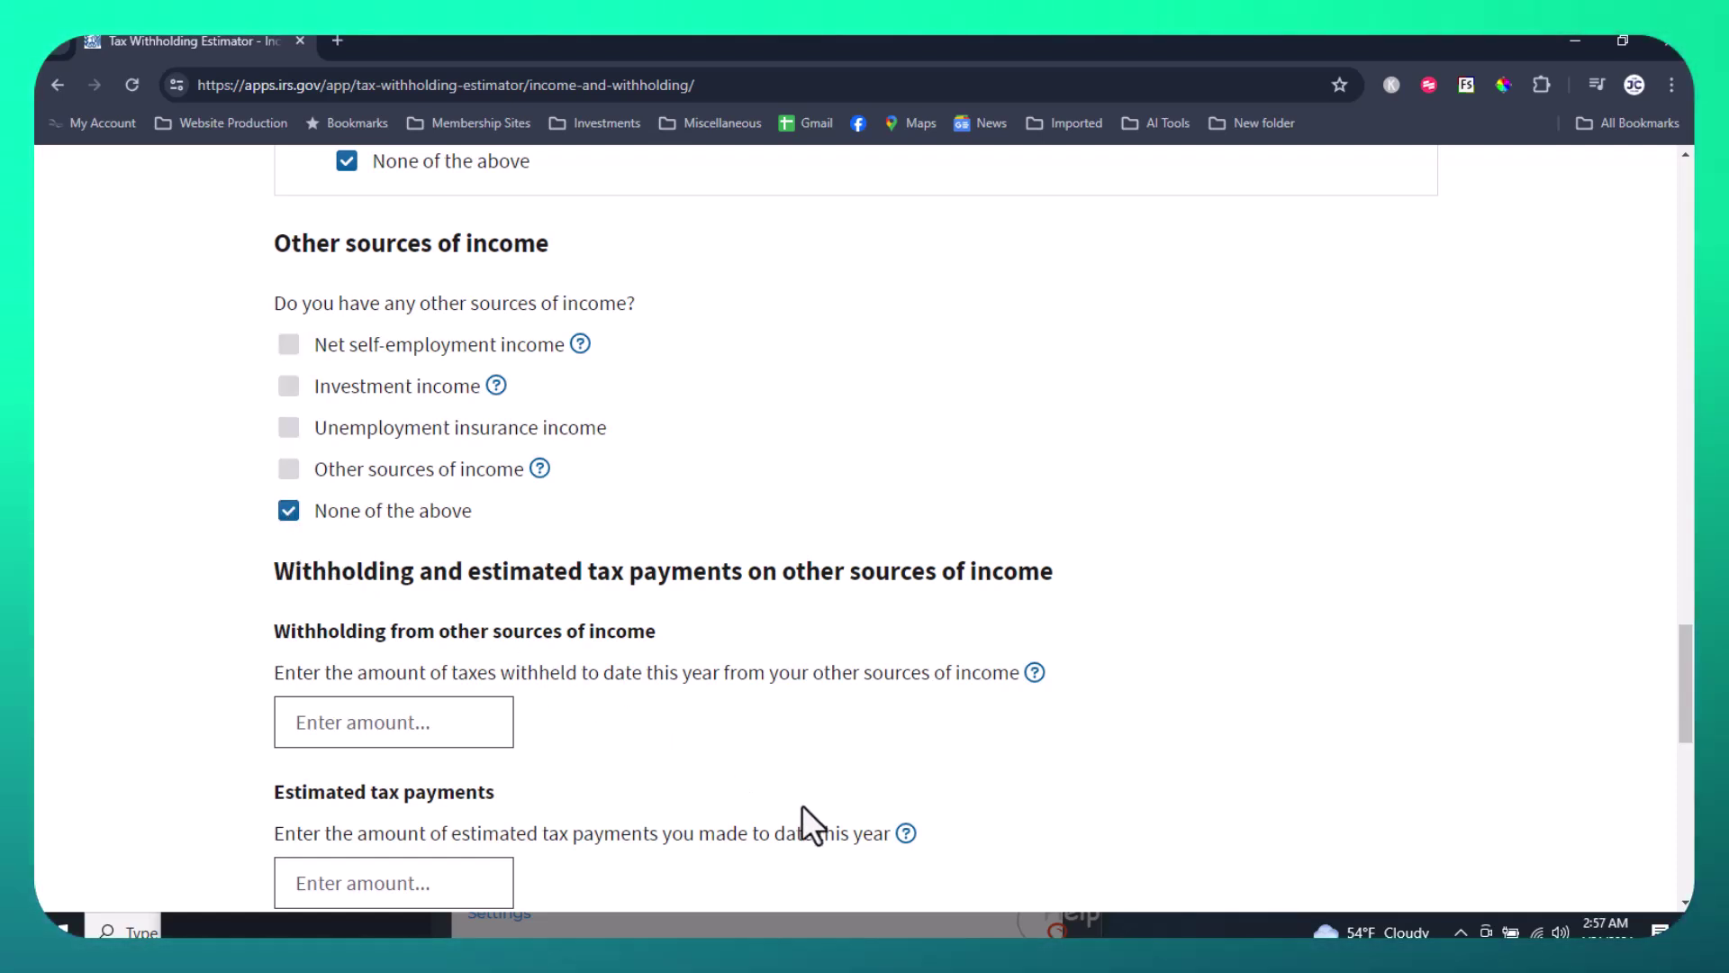
pyautogui.scroll(-1, 802, 806)
pyautogui.scroll(-2, 802, 806)
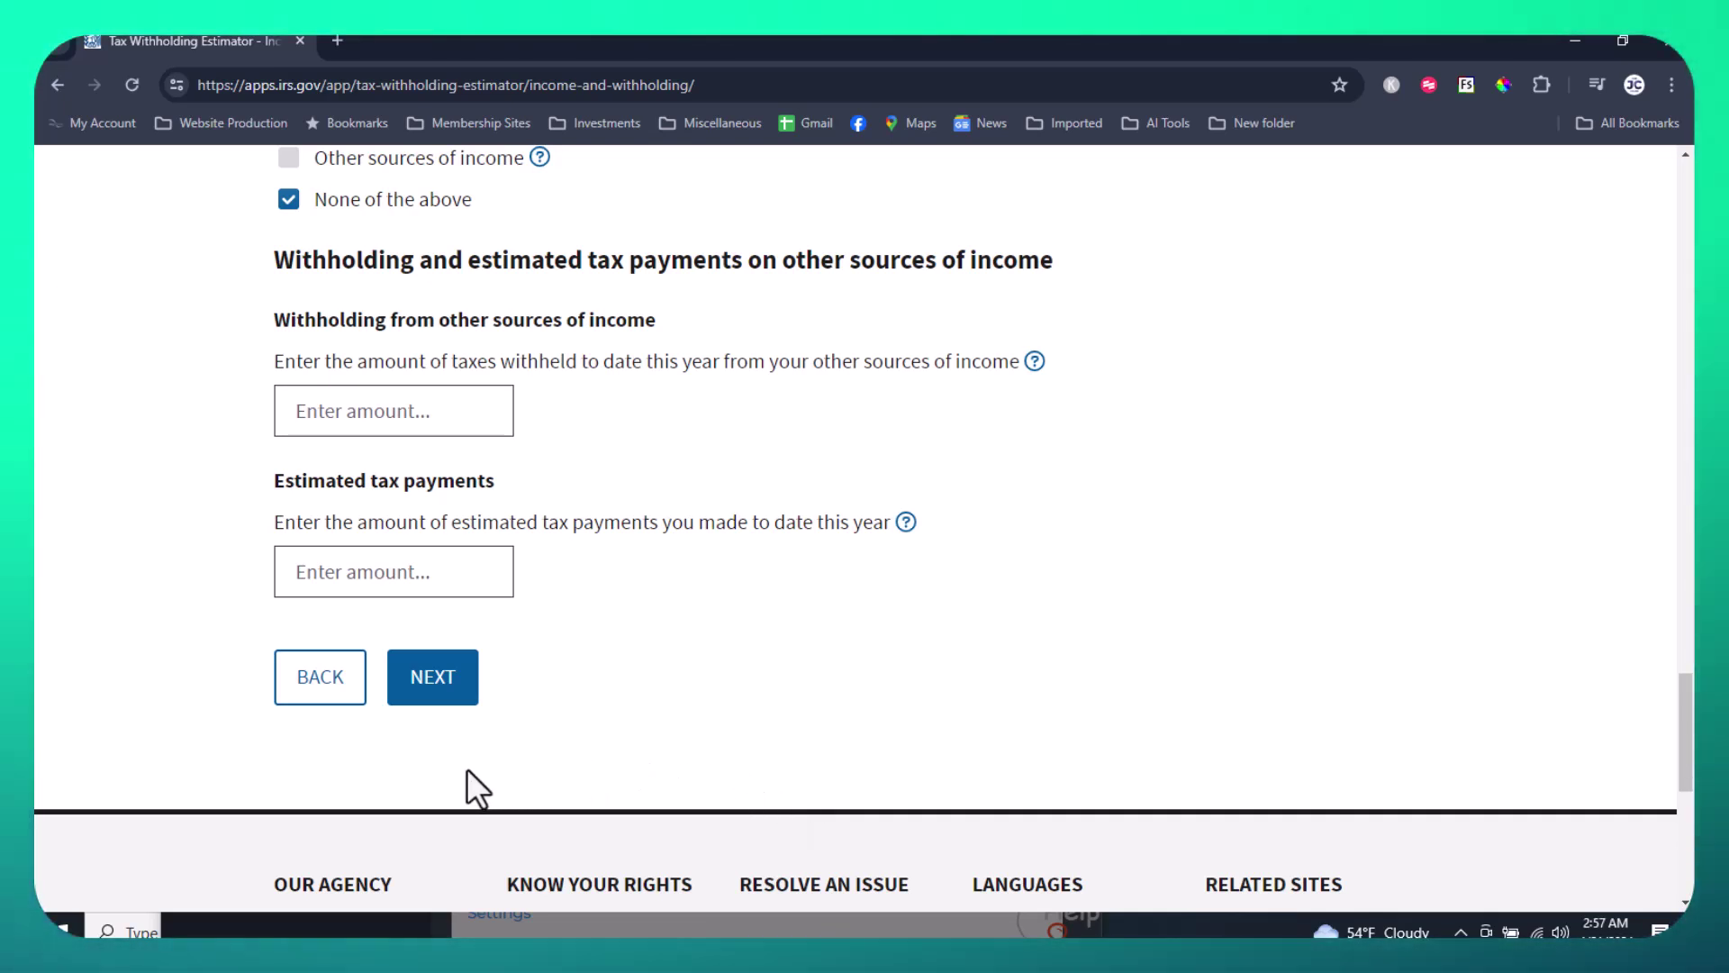
pyautogui.click(439, 707)
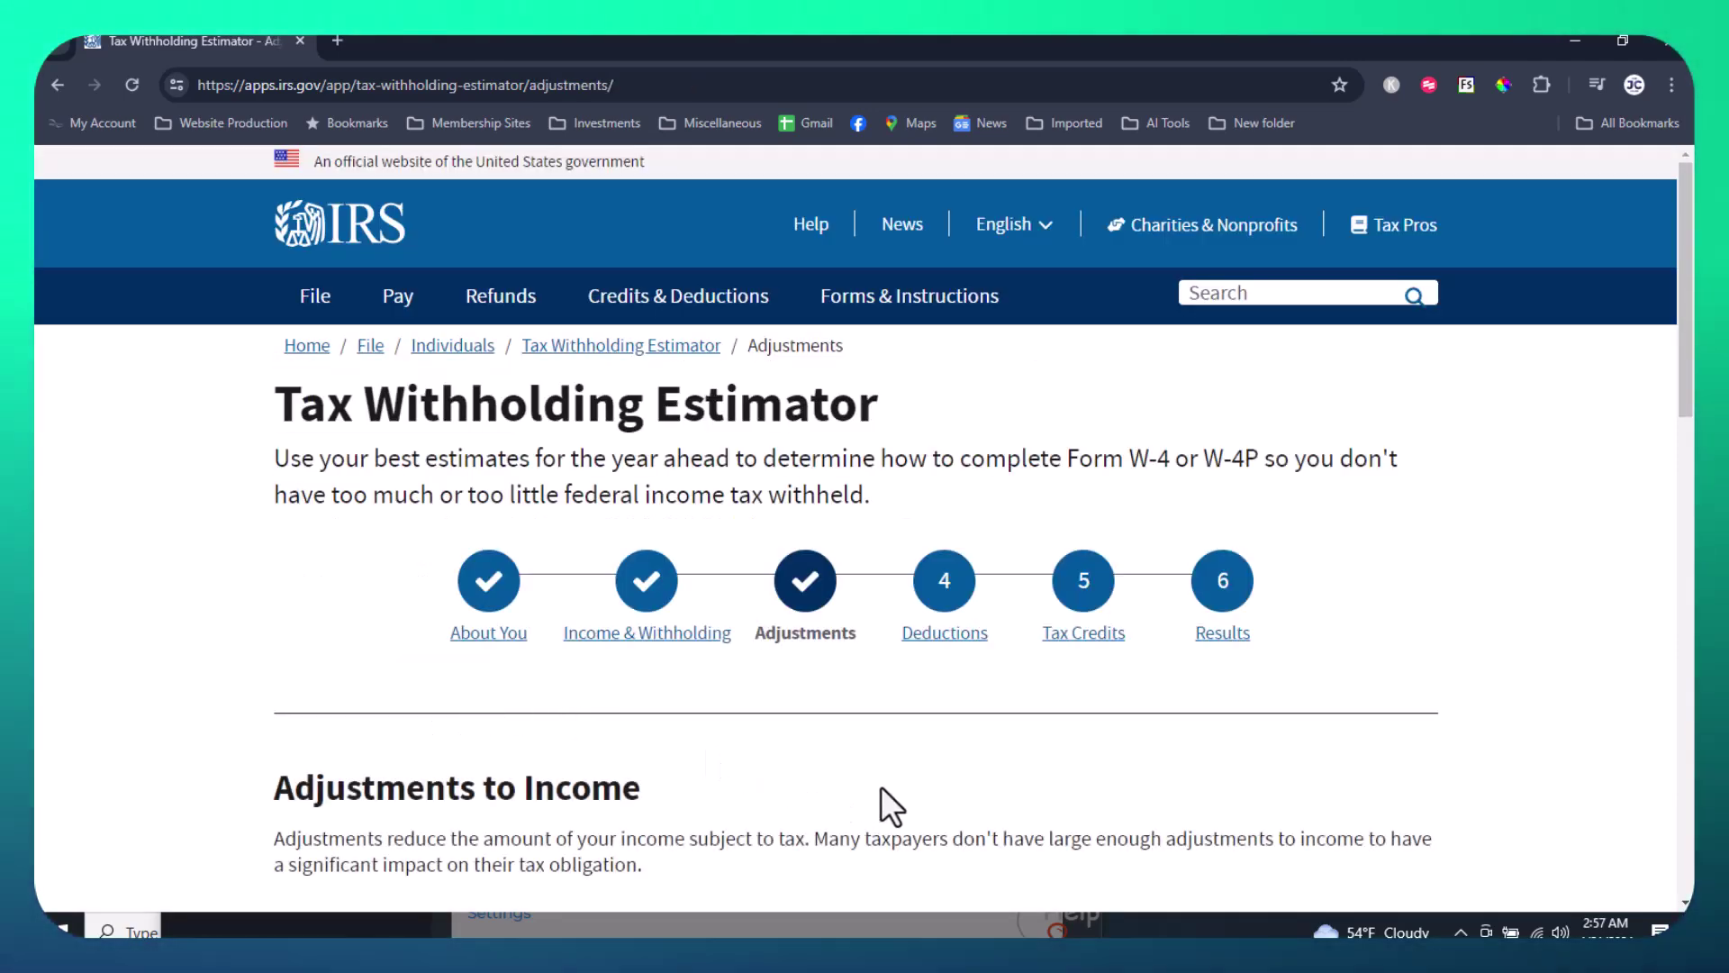
# Leave all adjustments to income unselected and continue to Deductions.
pyautogui.scroll(-2, 881, 787)
pyautogui.scroll(-4, 885, 782)
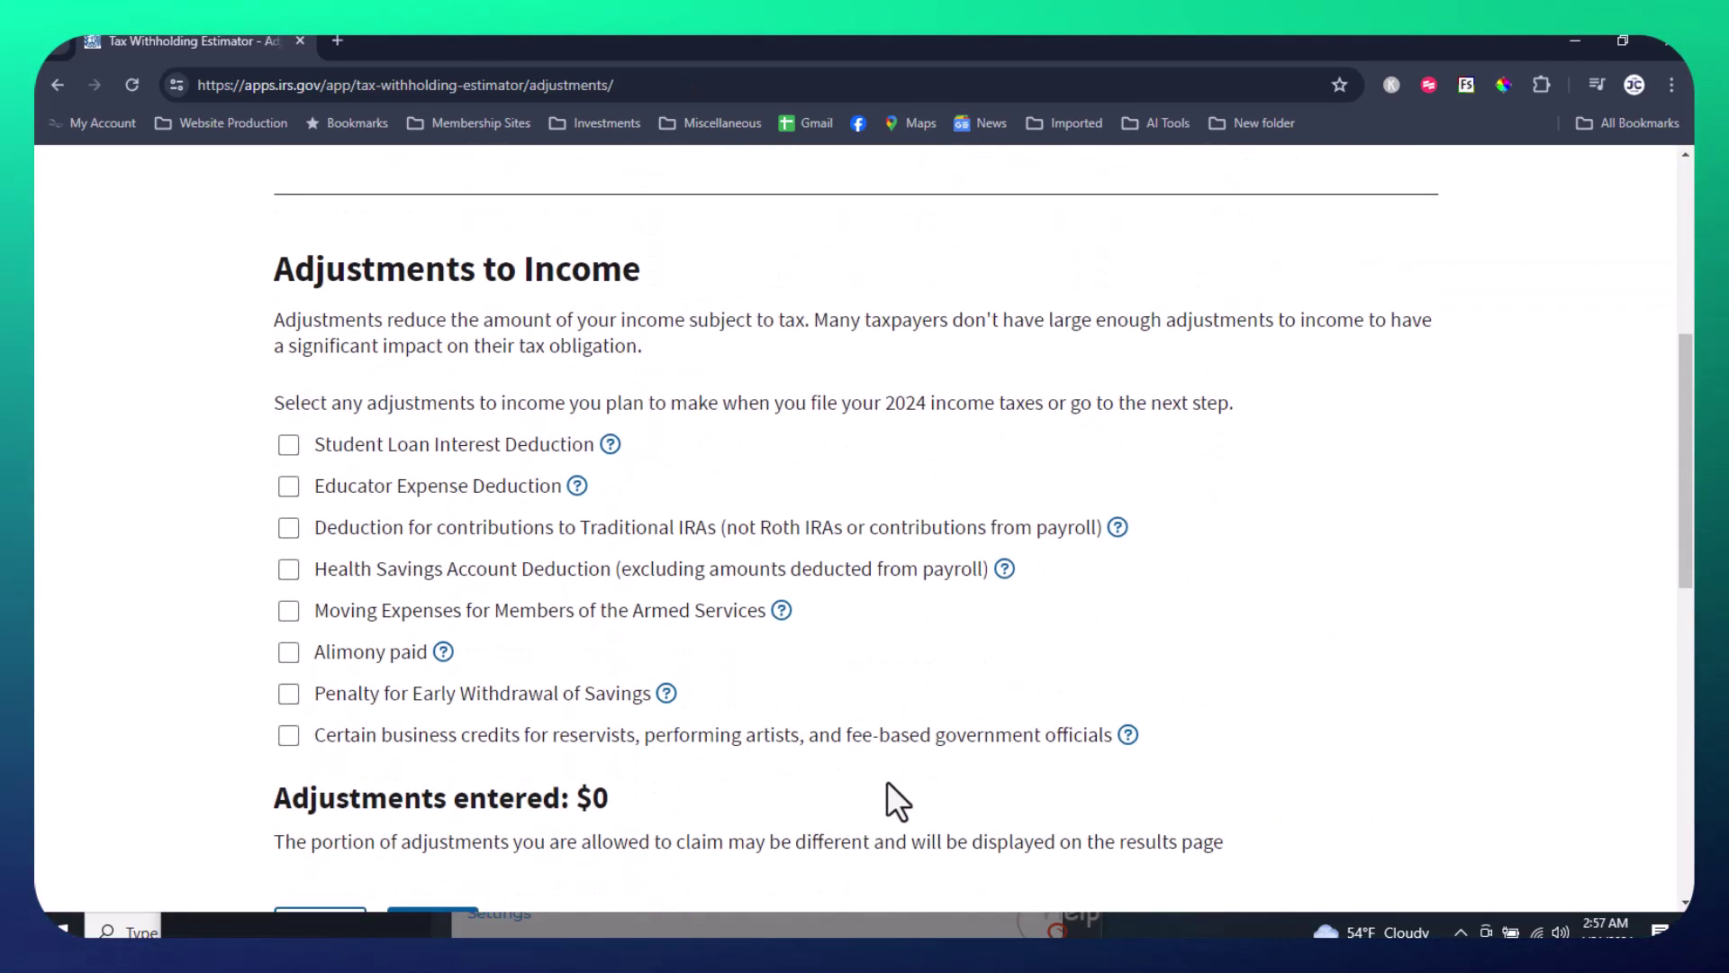
pyautogui.scroll(1, 888, 781)
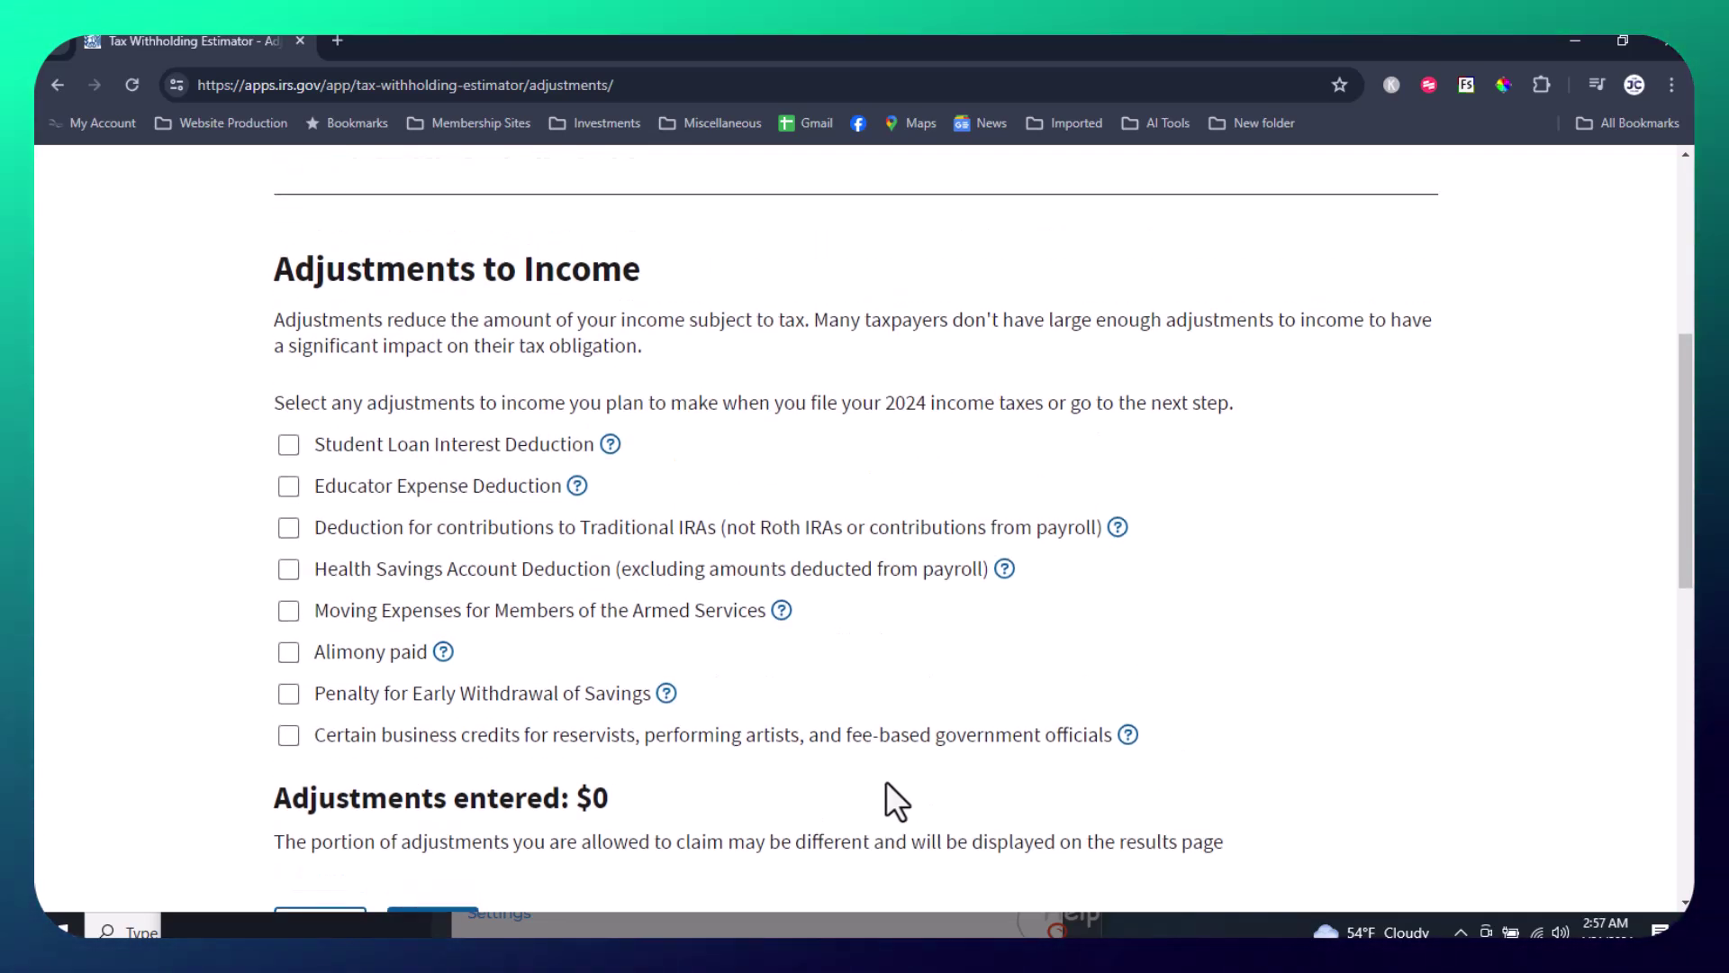
pyautogui.scroll(-1, 885, 780)
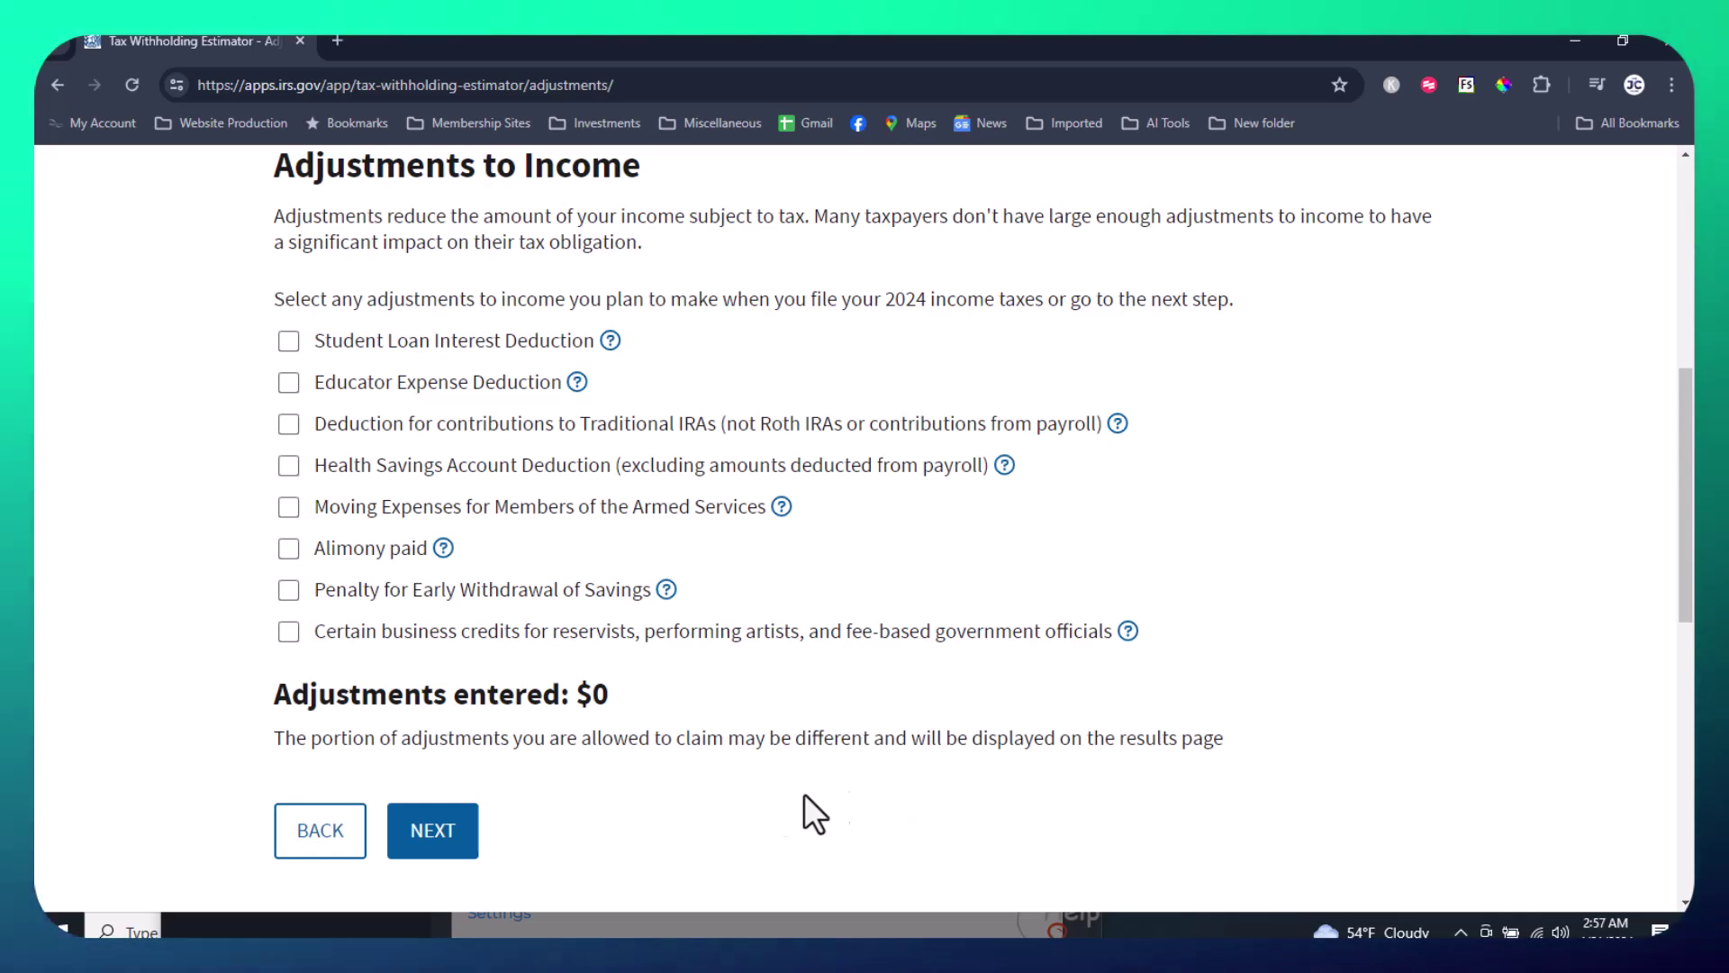
pyautogui.click(416, 849)
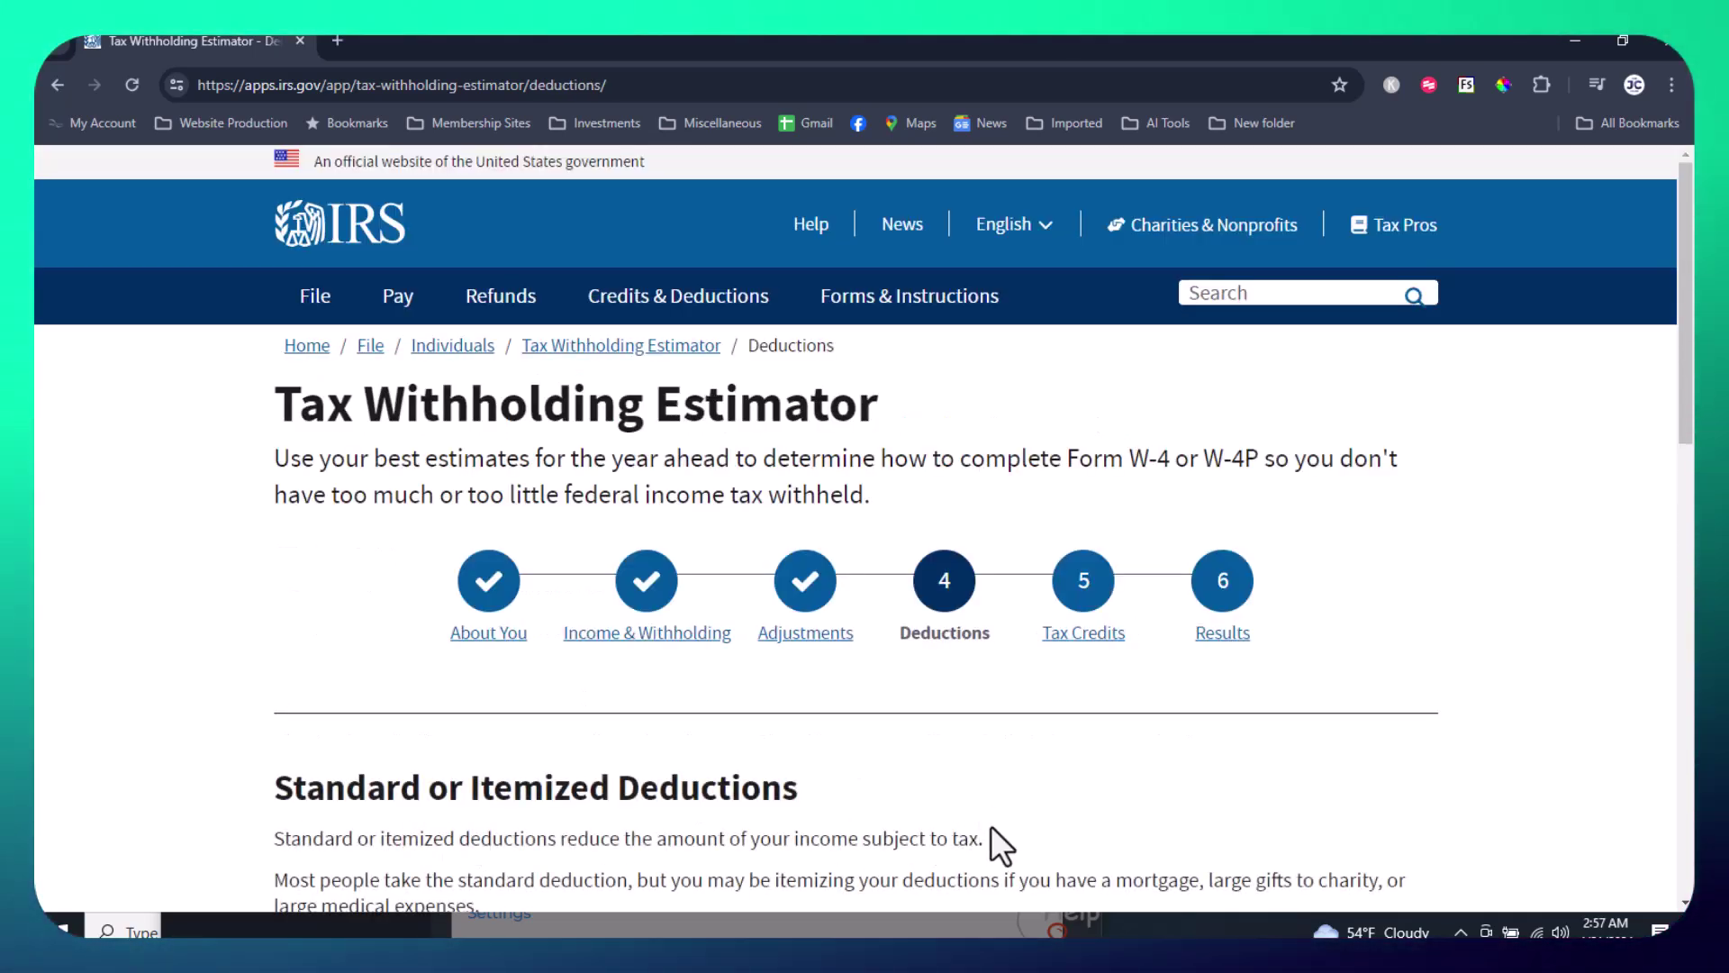
# Choose No, just use the standard deduction, and continue to Tax Credits.
pyautogui.scroll(-3, 996, 823)
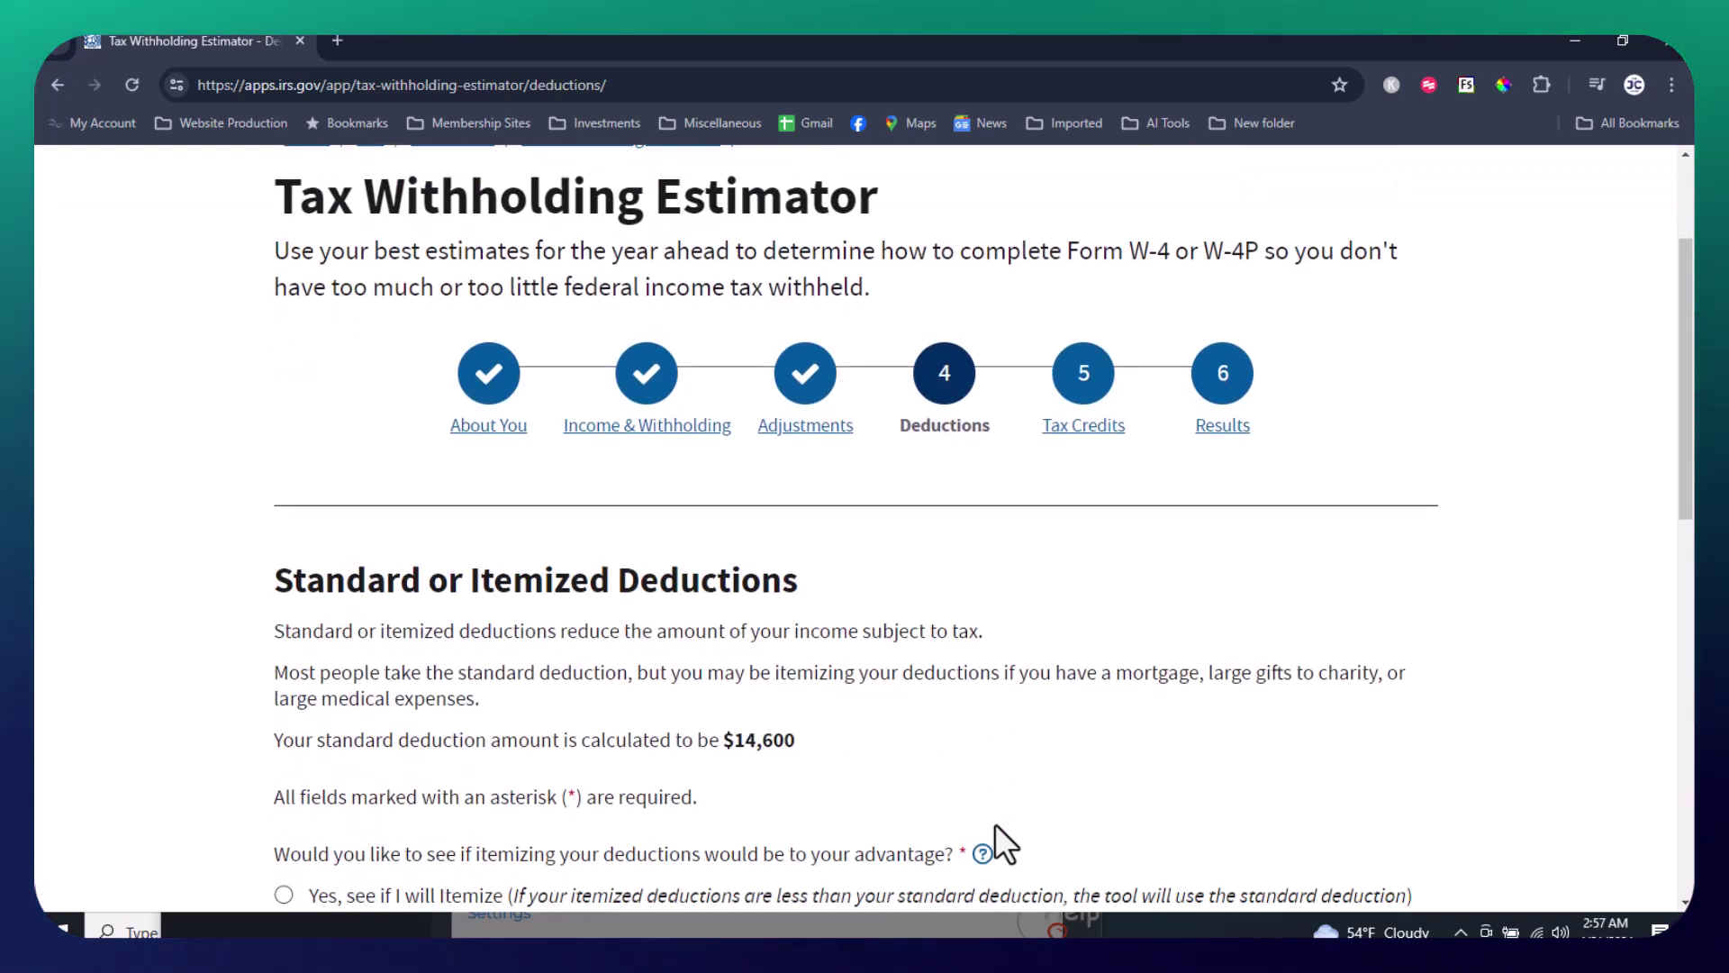
pyautogui.scroll(-2, 996, 823)
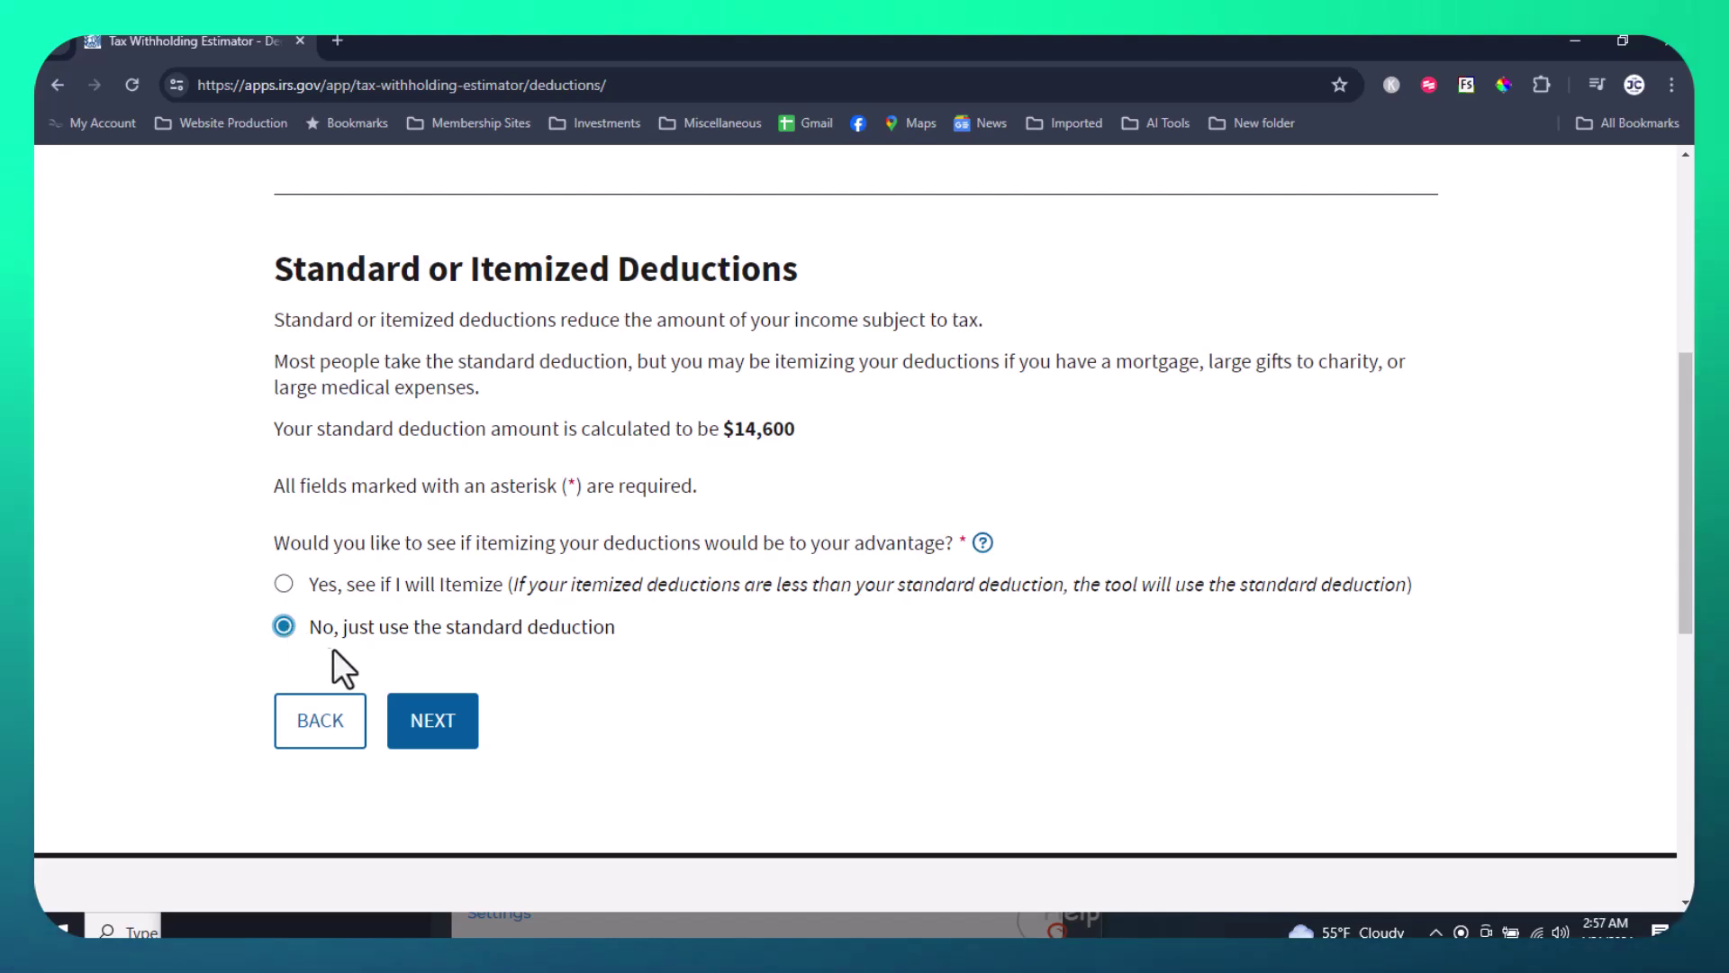
pyautogui.click(441, 731)
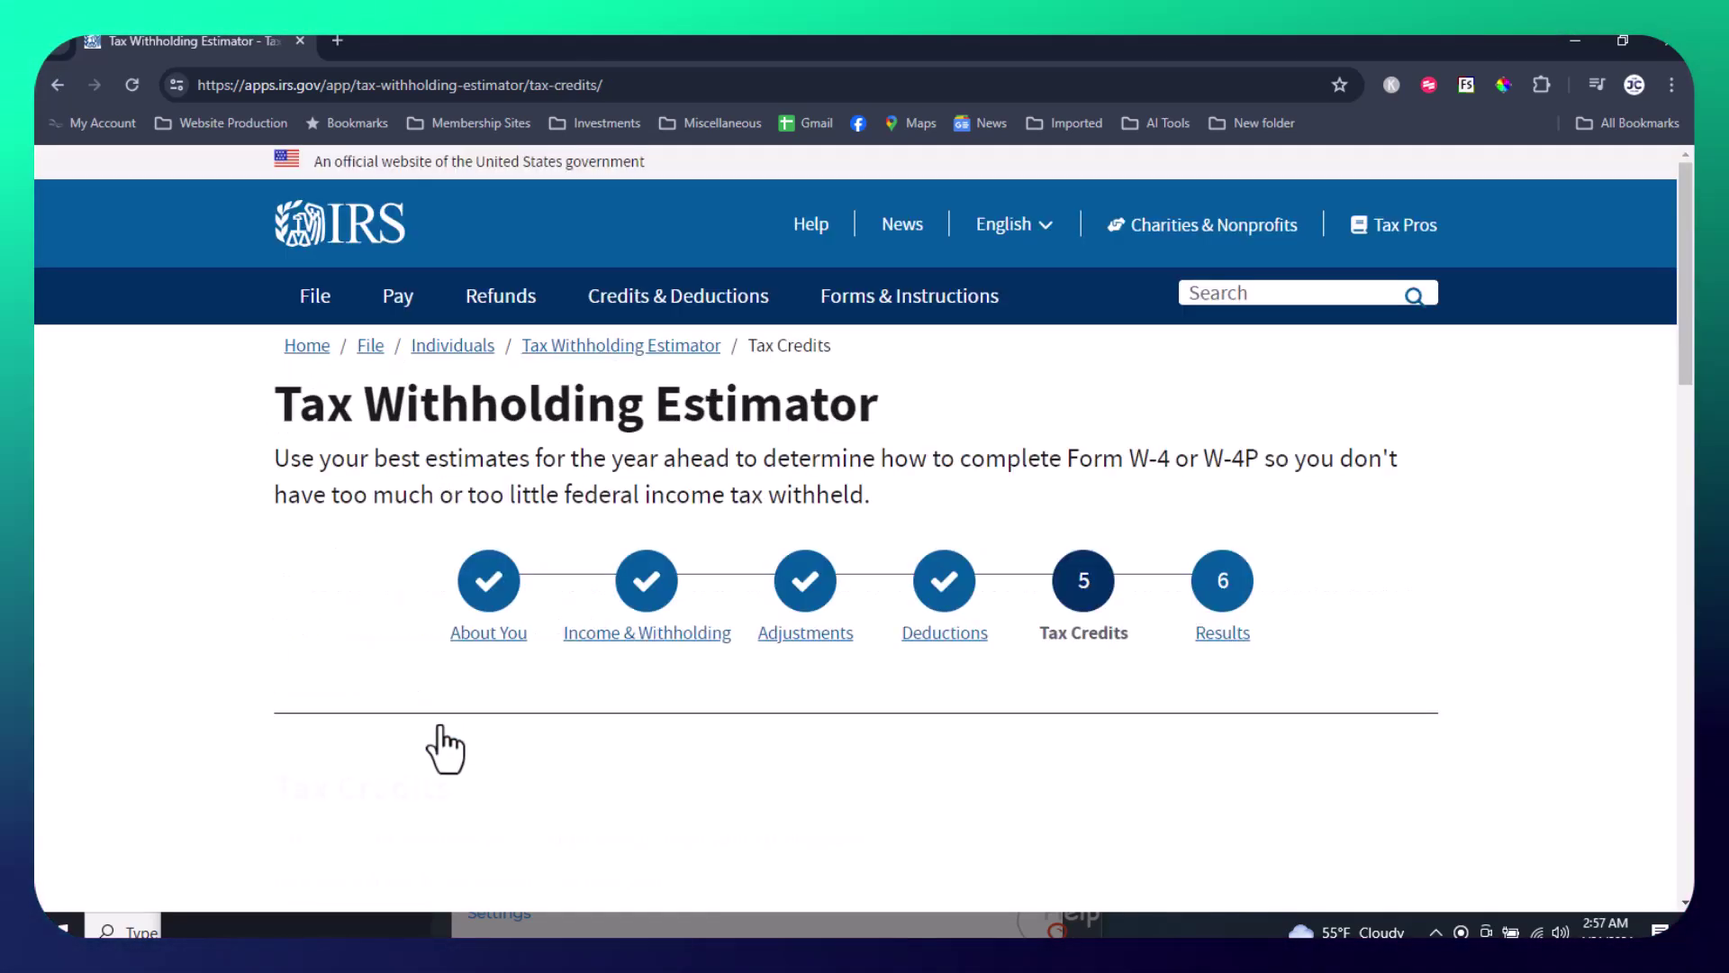
# Enter 32 as the age on January 1 of next year, leave all credit sections blank, and continue to Results.
pyautogui.scroll(-3, 439, 722)
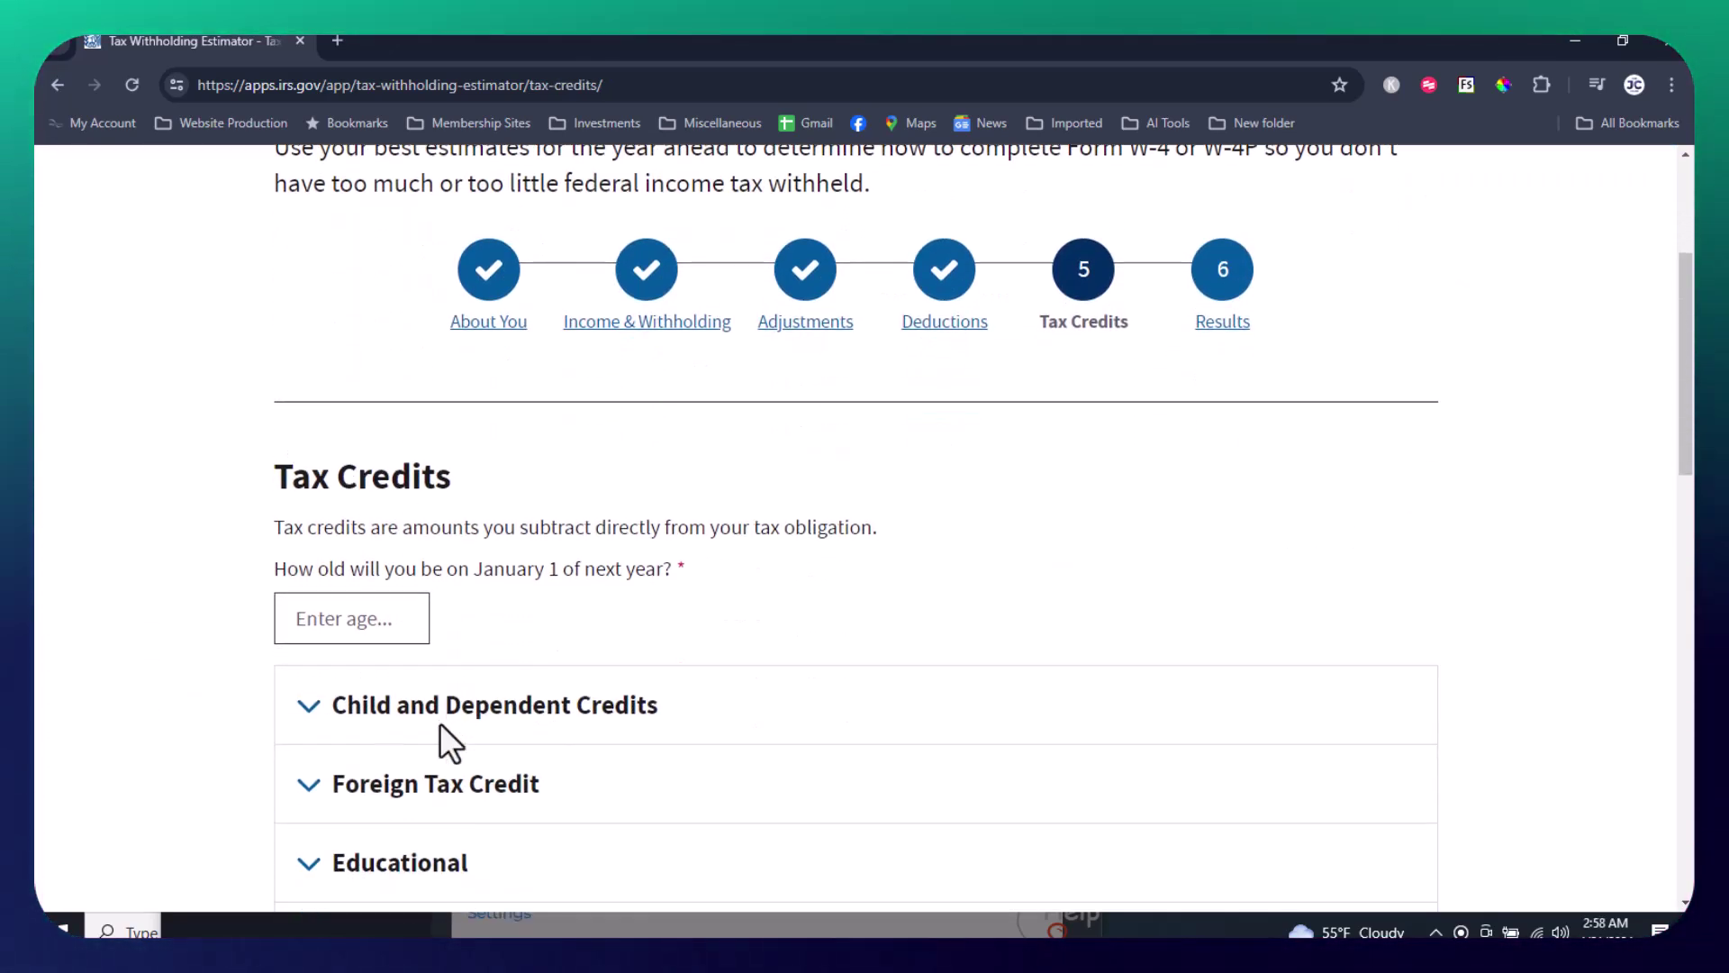
pyautogui.scroll(-2, 440, 722)
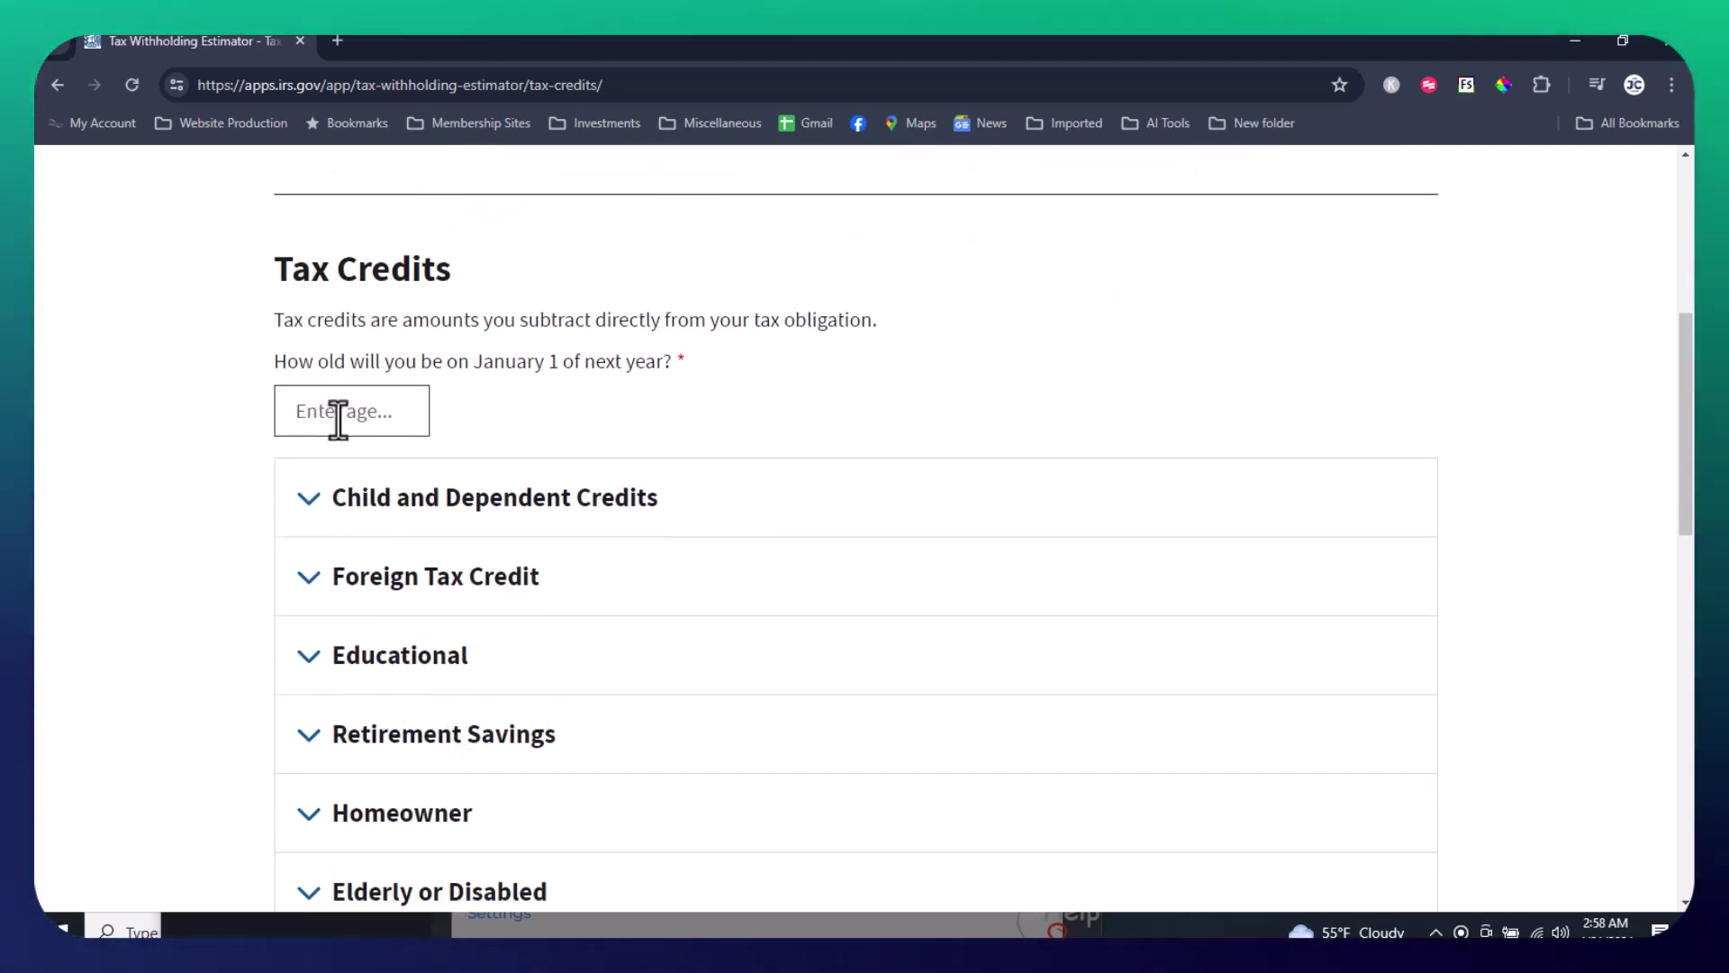
pyautogui.click(338, 417)
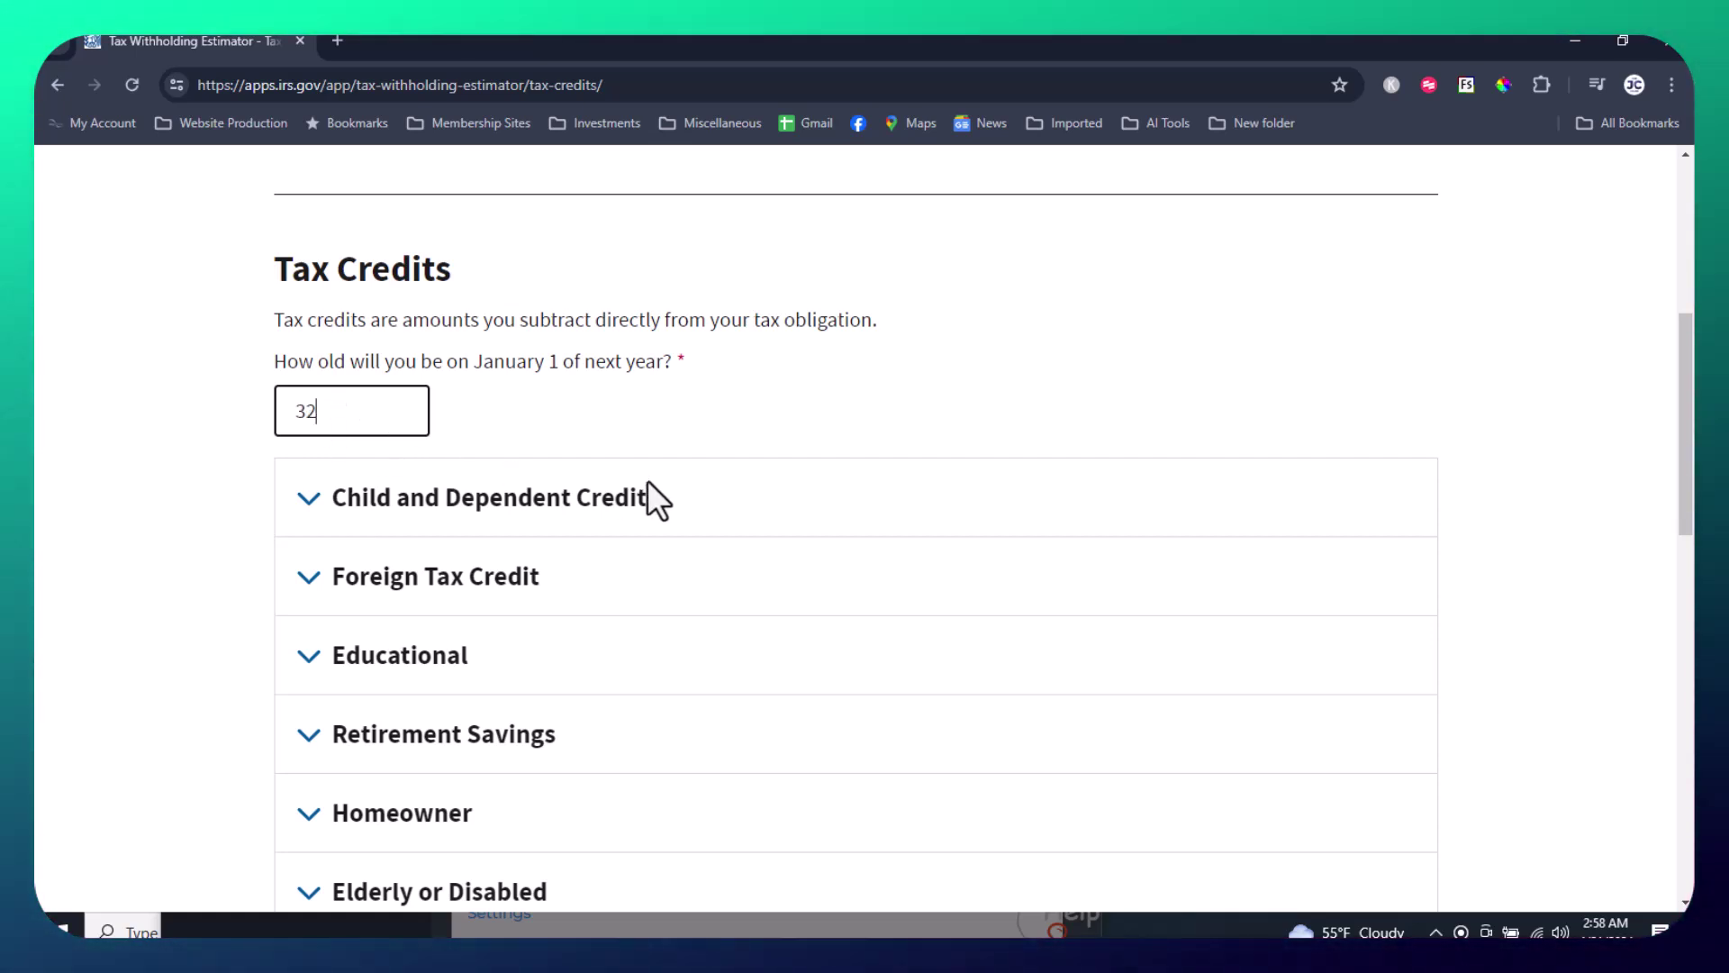
pyautogui.scroll(-3, 647, 479)
pyautogui.scroll(-1, 647, 479)
pyautogui.scroll(-1, 646, 479)
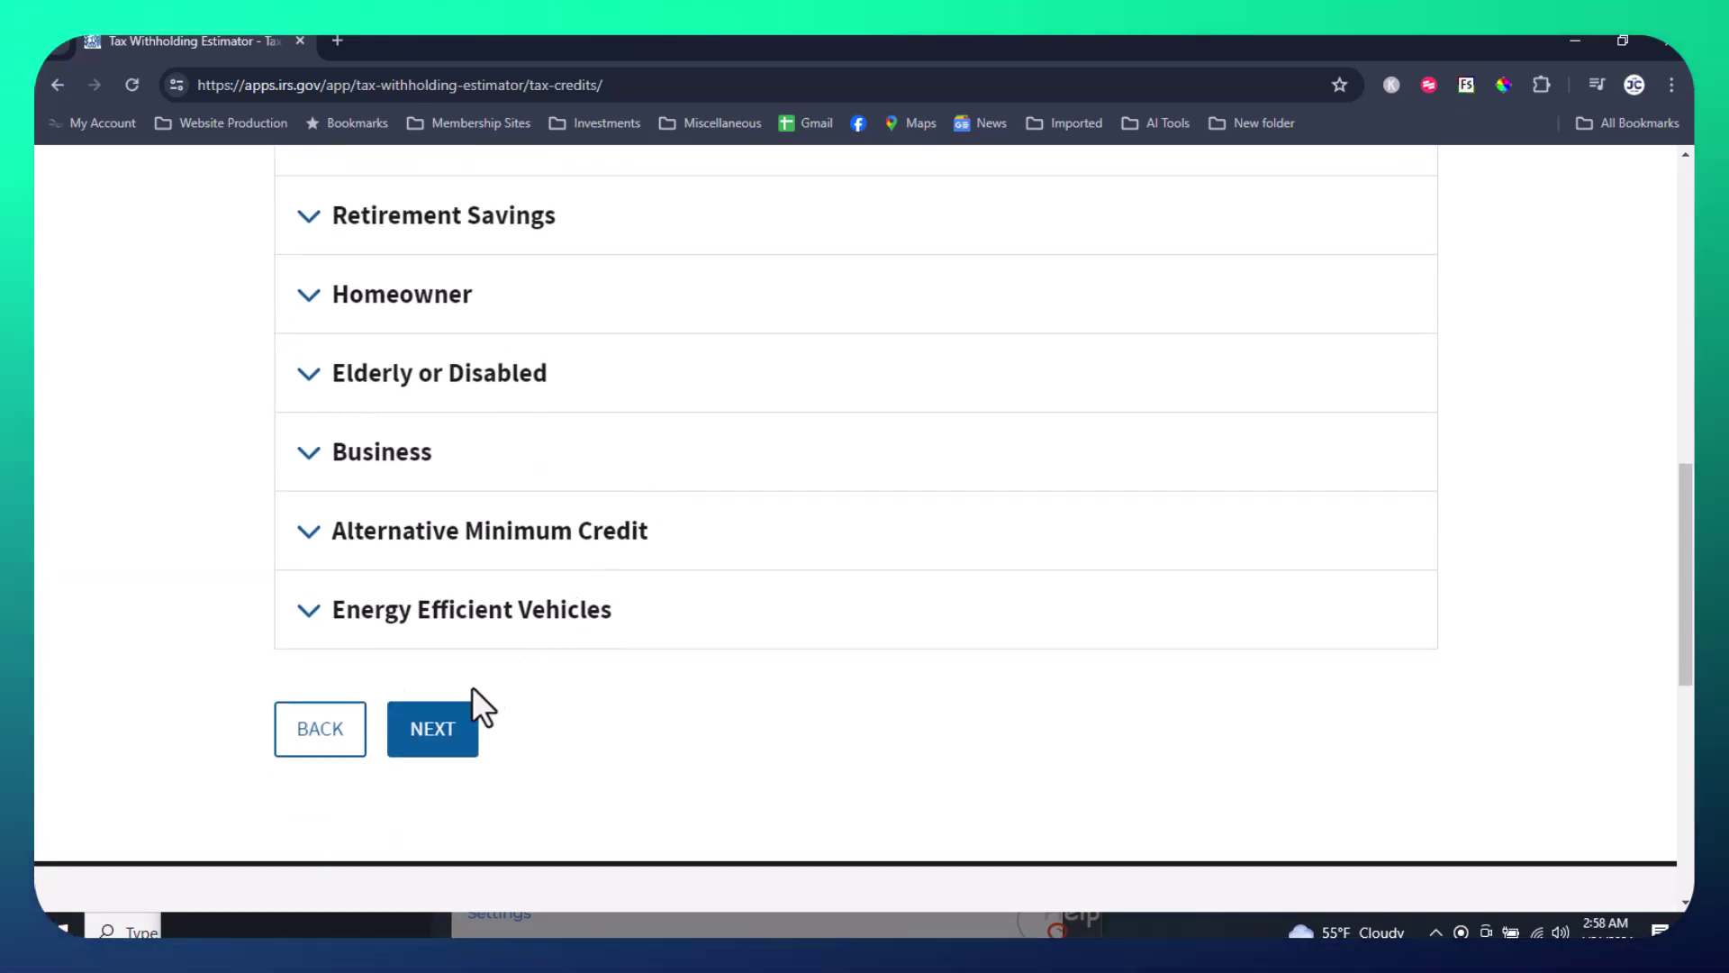
pyautogui.click(436, 738)
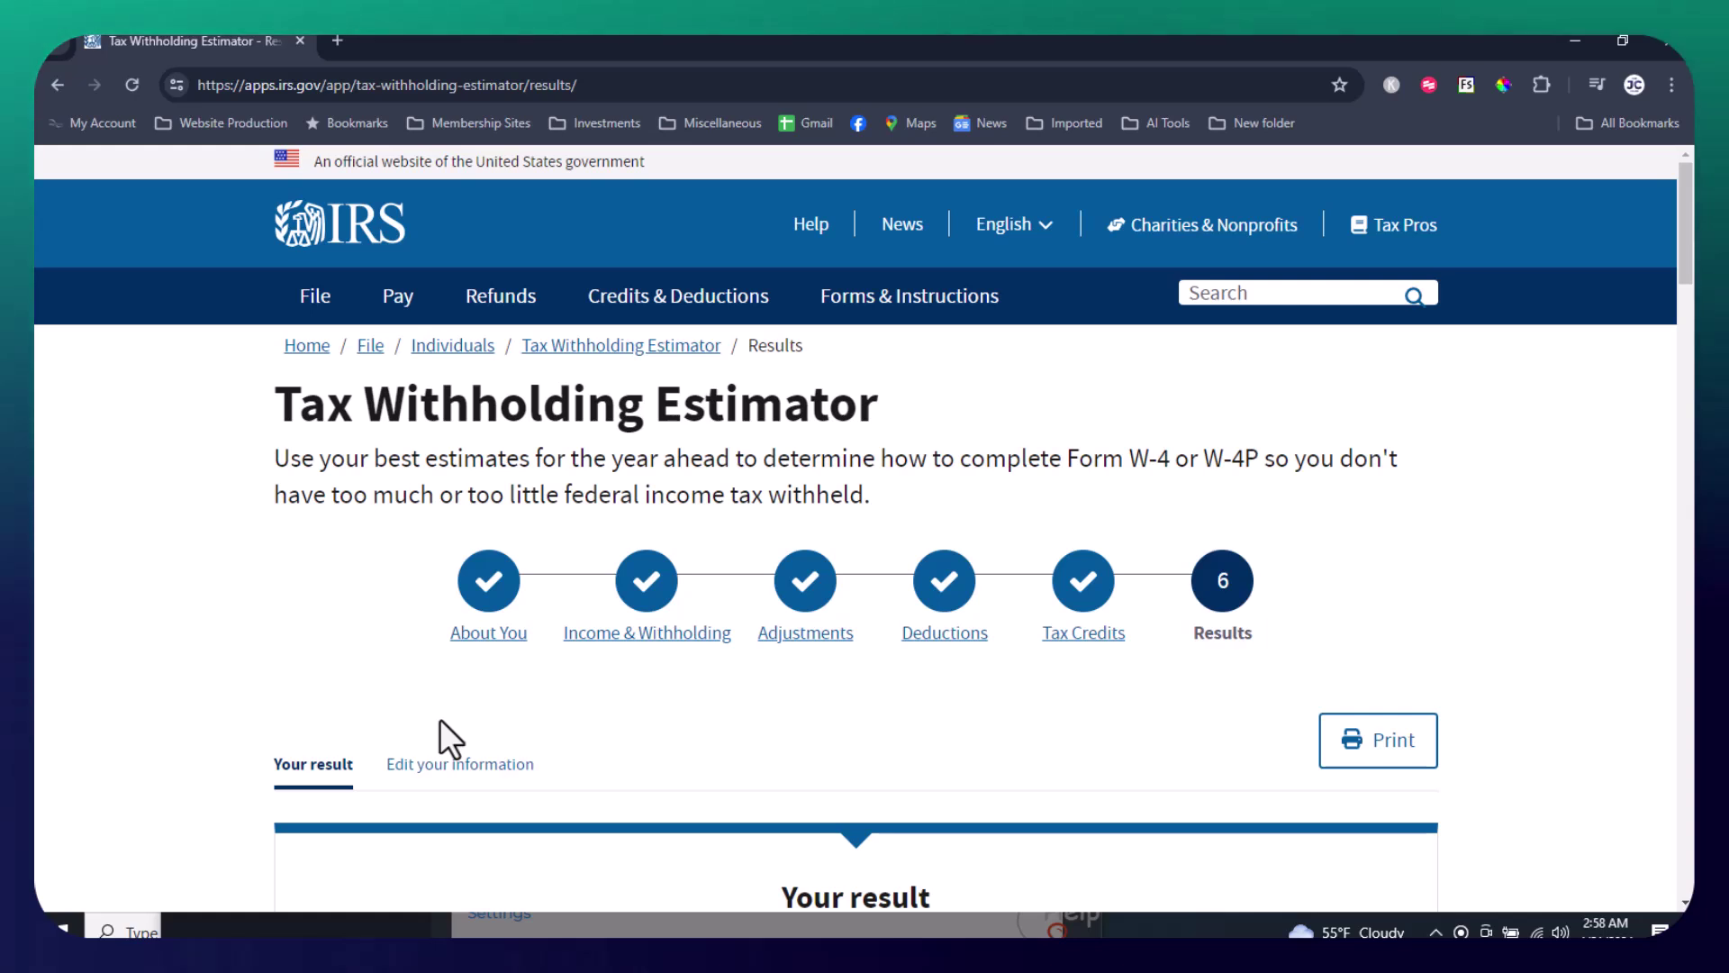
# Review the estimated withholding result and the instructions for completing each step of Form W-4.
pyautogui.scroll(-2, 439, 720)
pyautogui.scroll(-5, 440, 720)
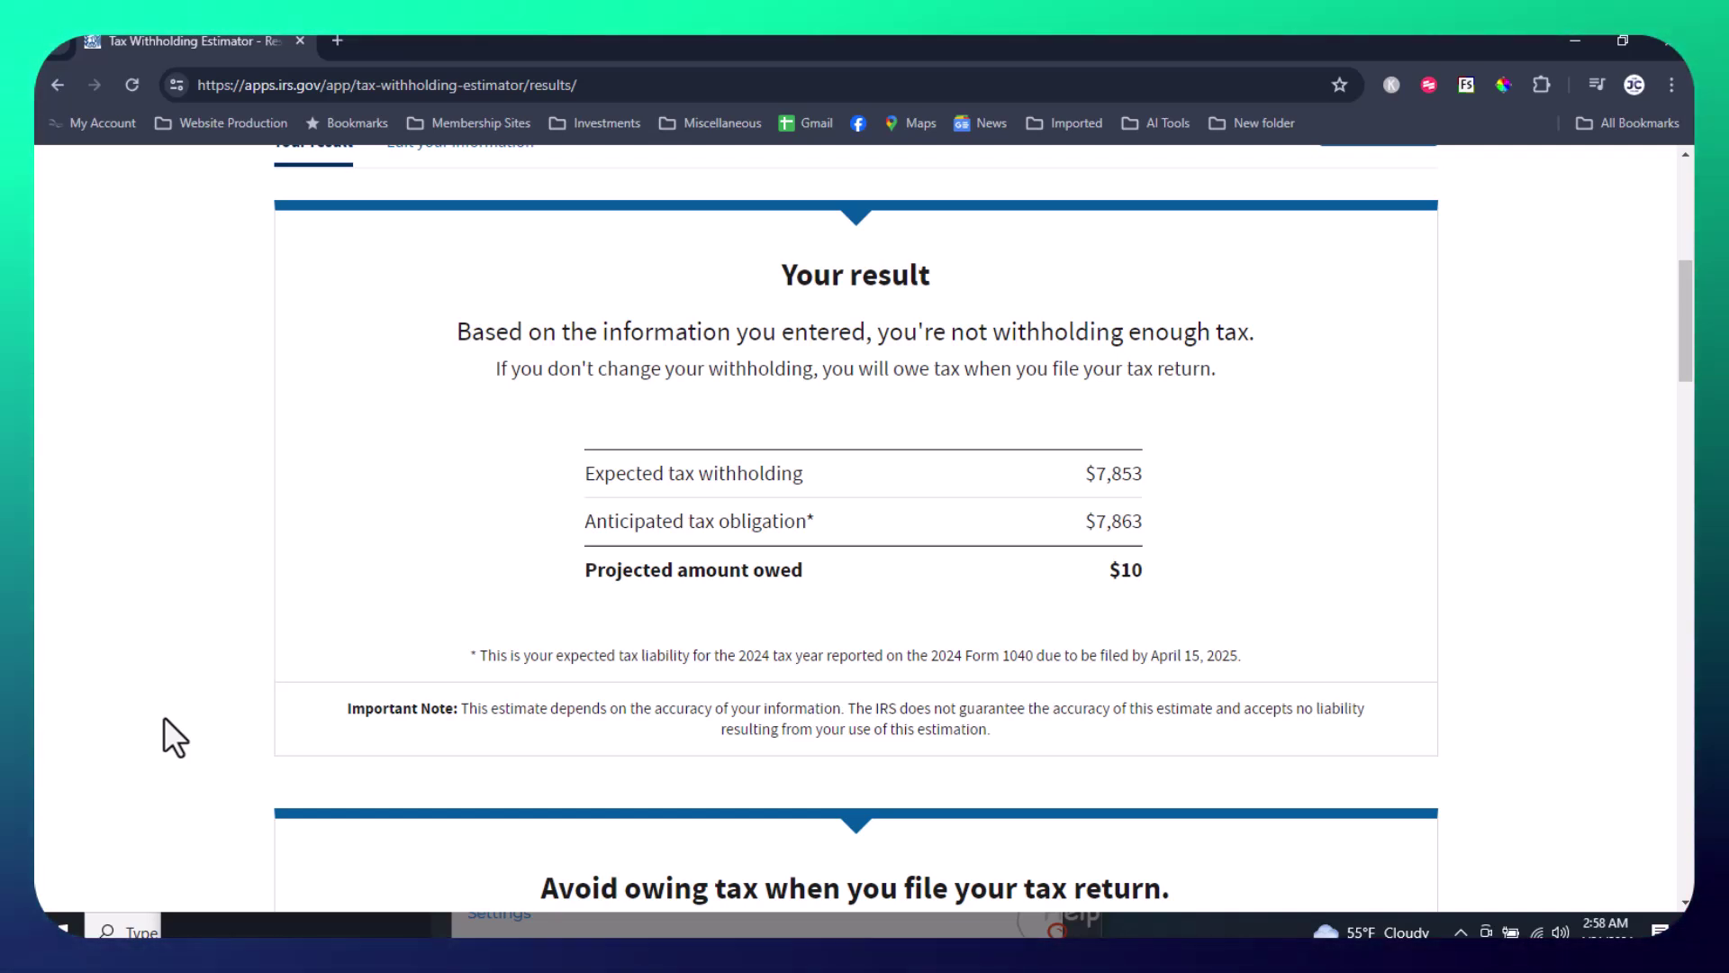
pyautogui.scroll(-6, 164, 716)
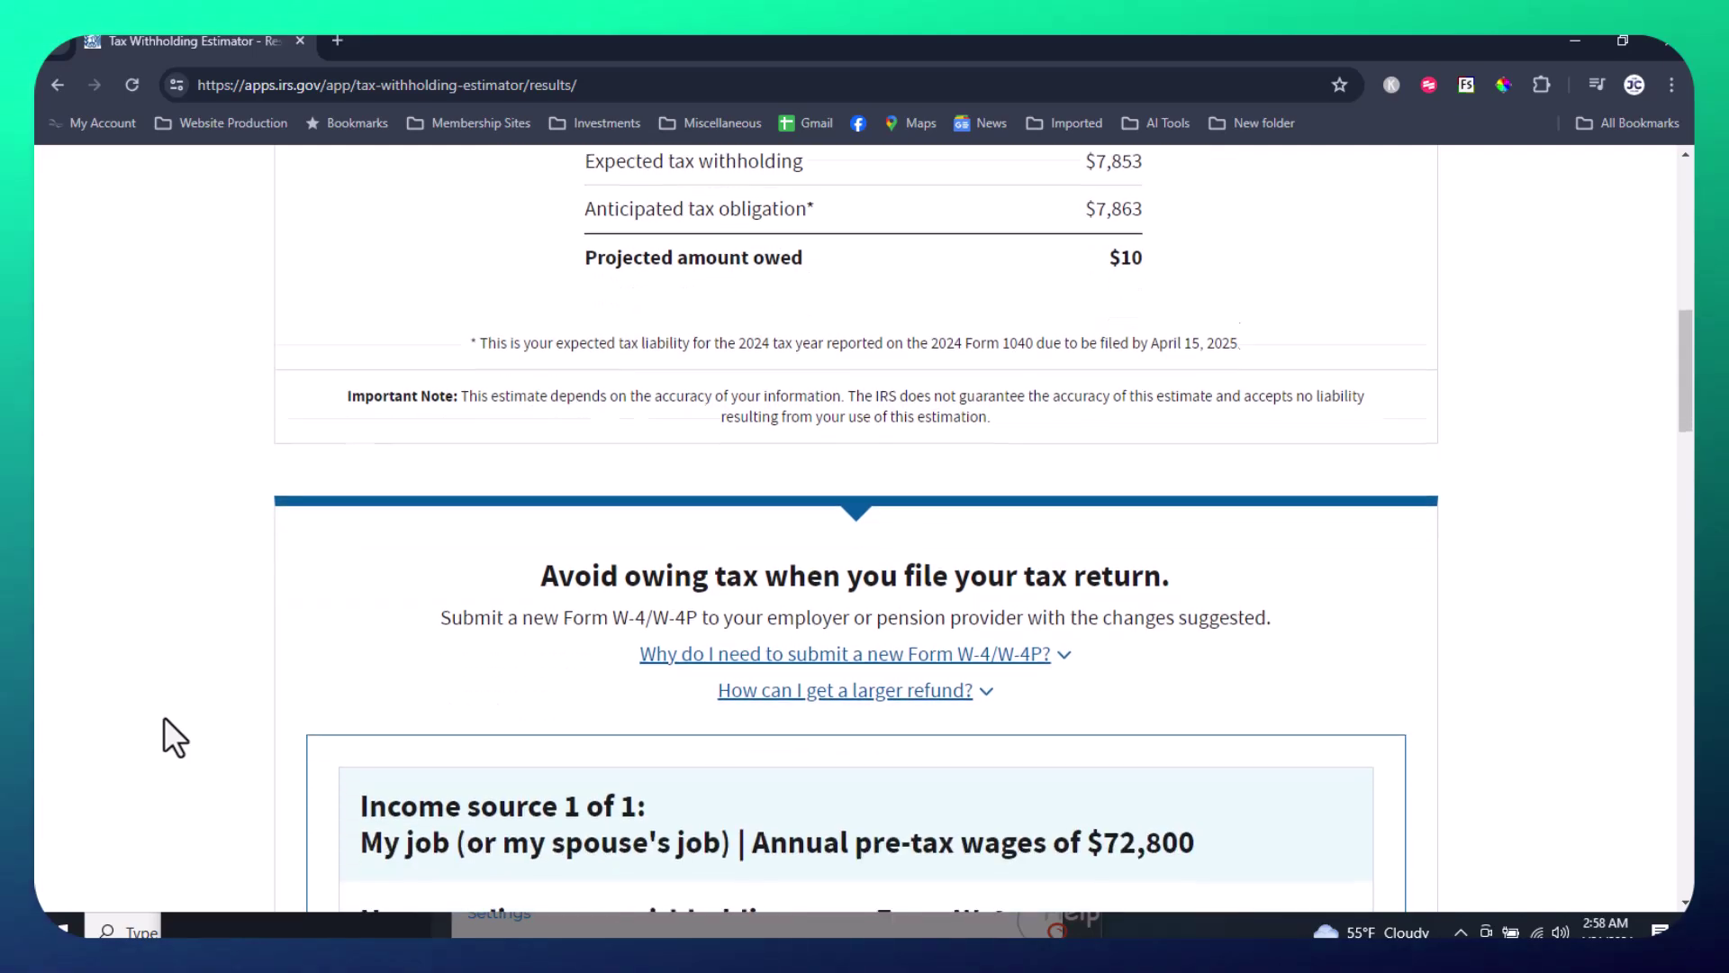
pyautogui.scroll(-12, 165, 716)
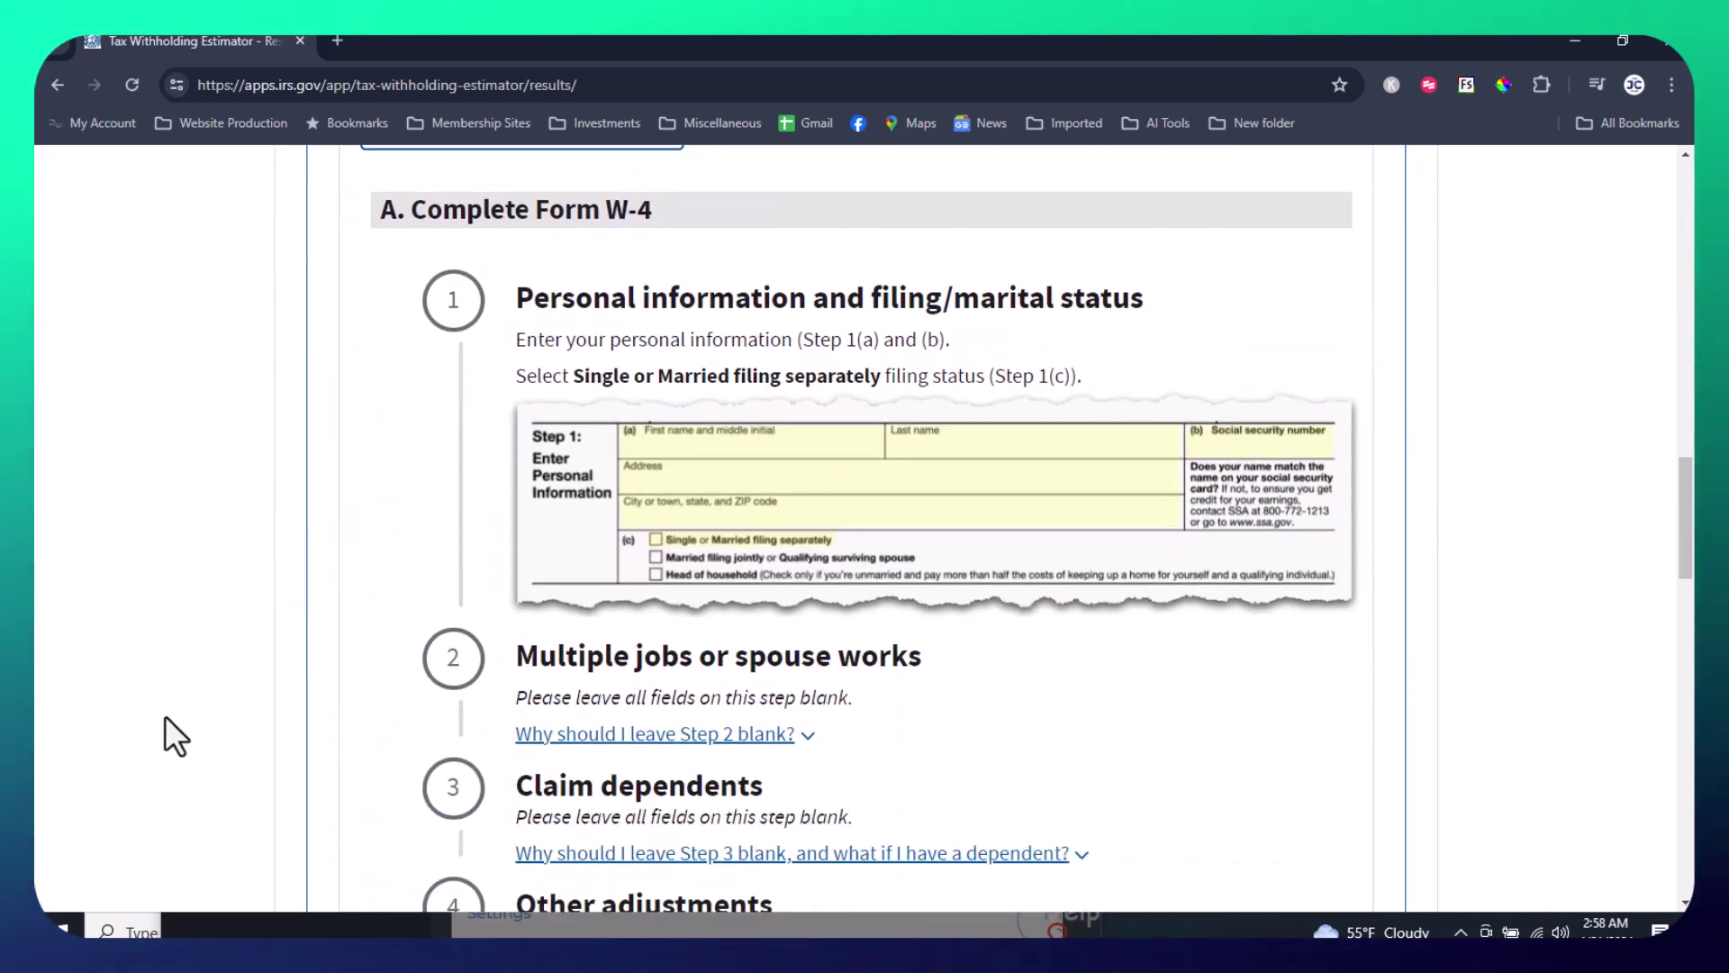
pyautogui.scroll(-4, 165, 716)
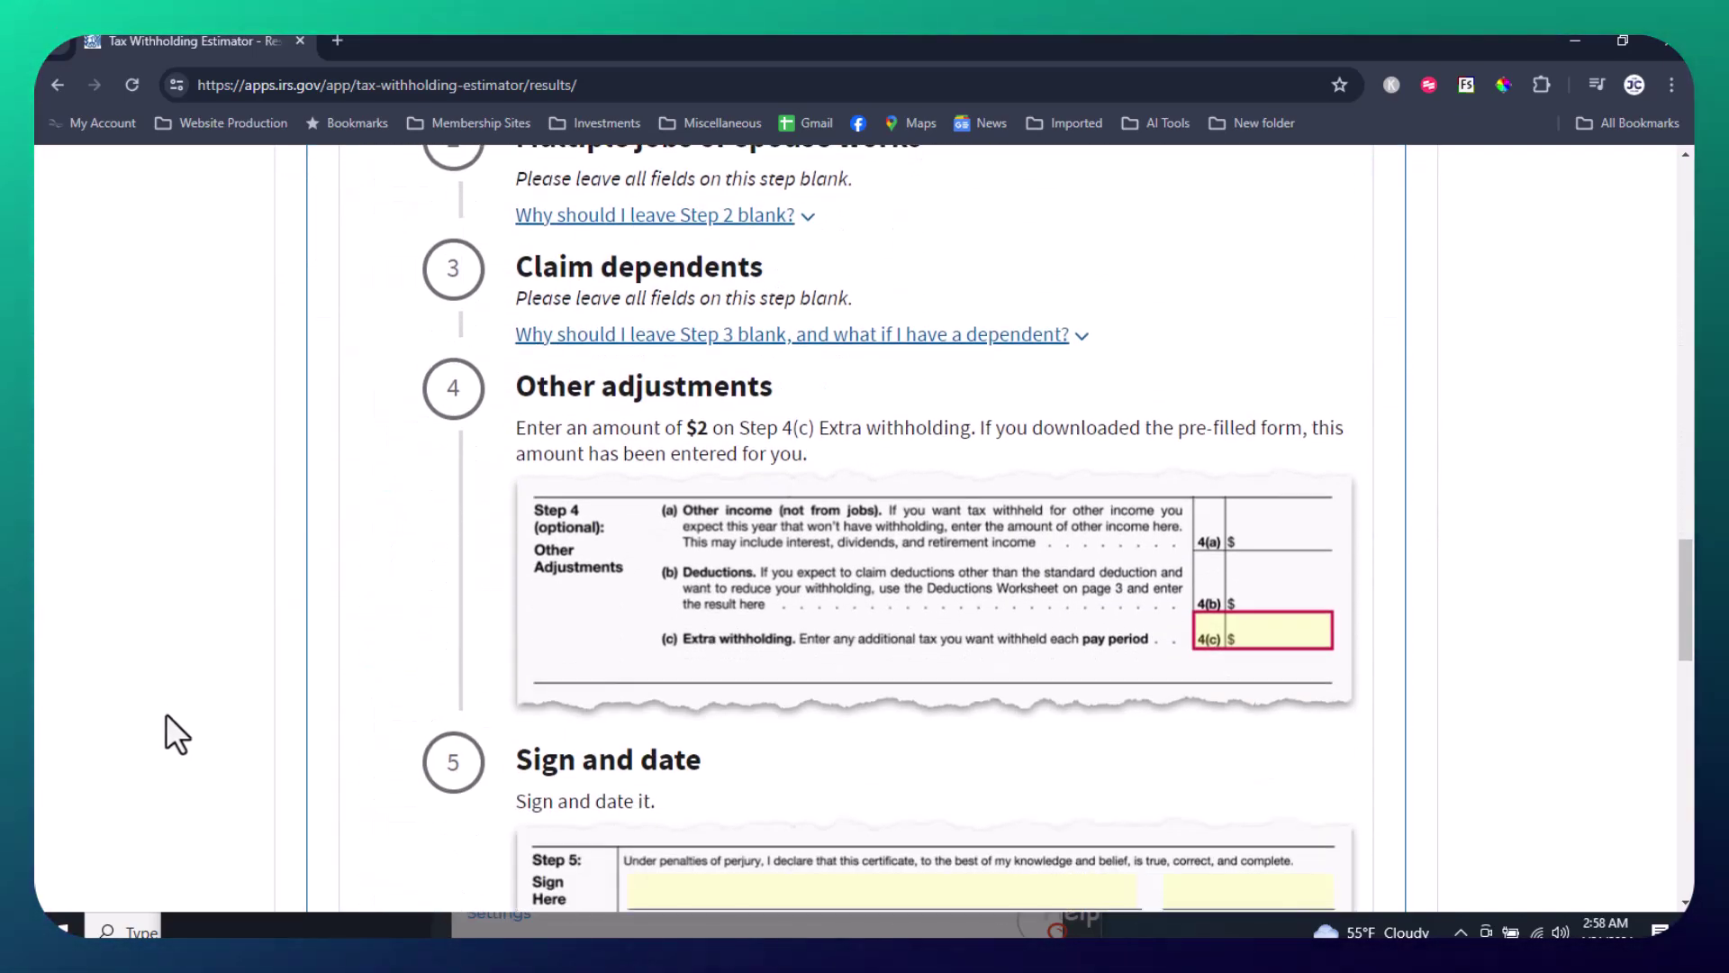
pyautogui.scroll(-2, 166, 713)
pyautogui.scroll(-2, 166, 713)
pyautogui.scroll(5, 166, 713)
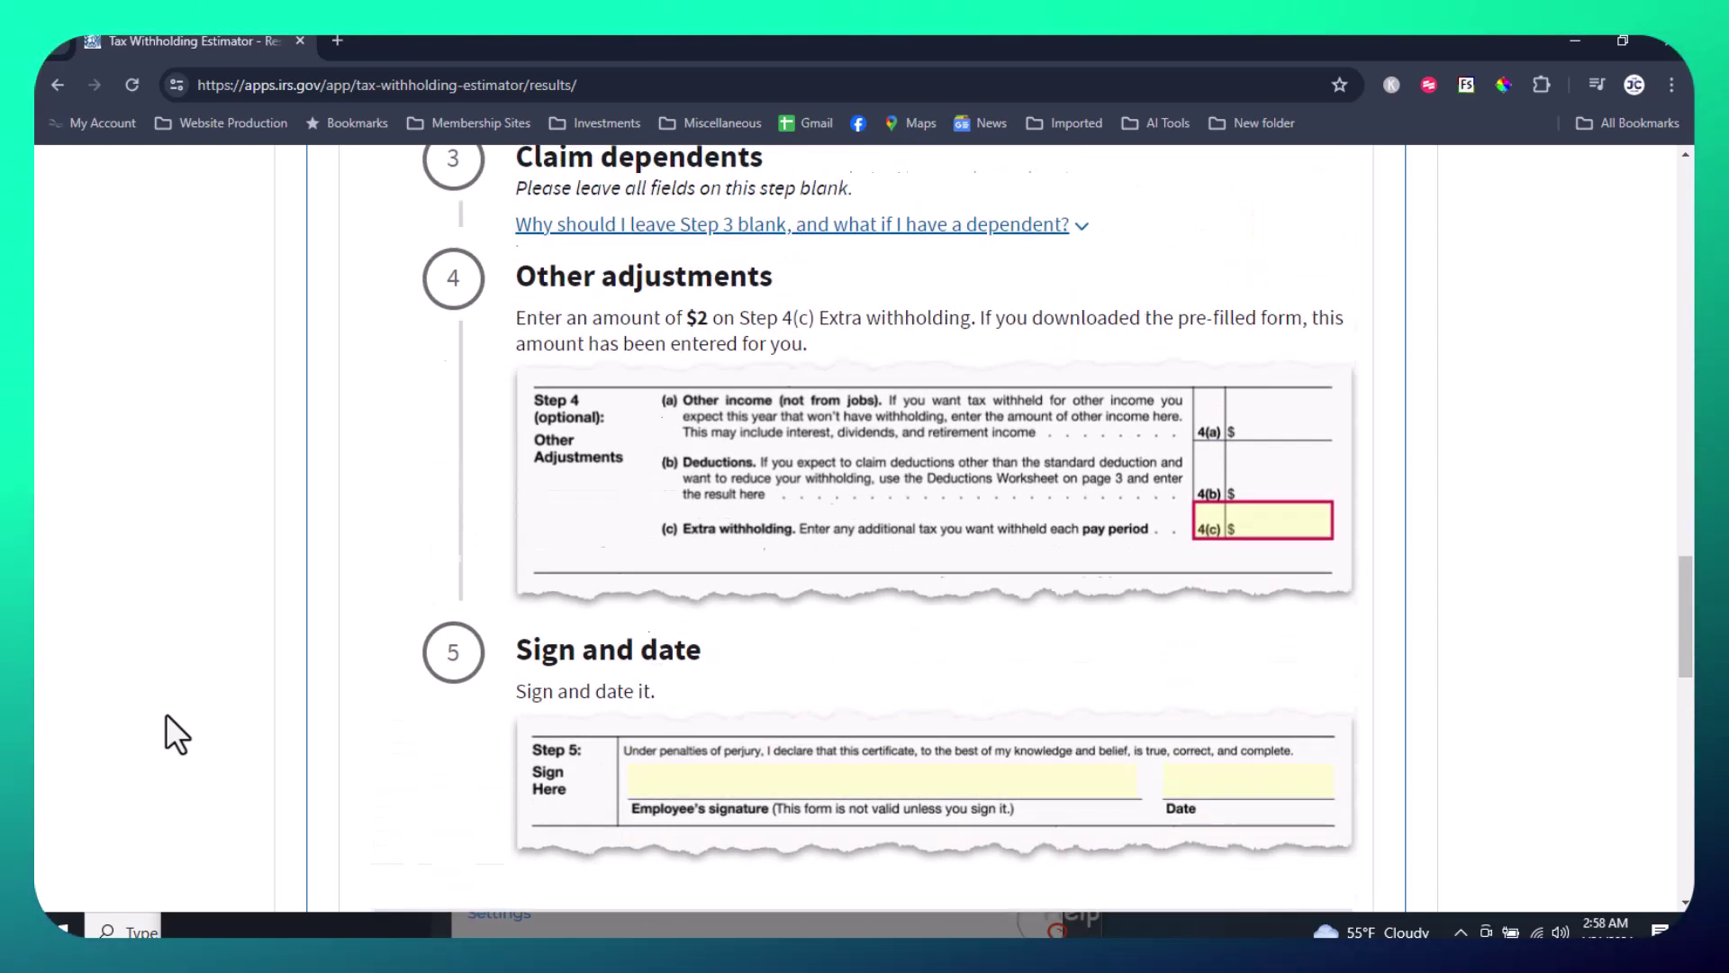
# Download the pre-filled Form W-4 and fill in the employee's first name, last name, street address and city in Step 1.
pyautogui.scroll(8, 168, 710)
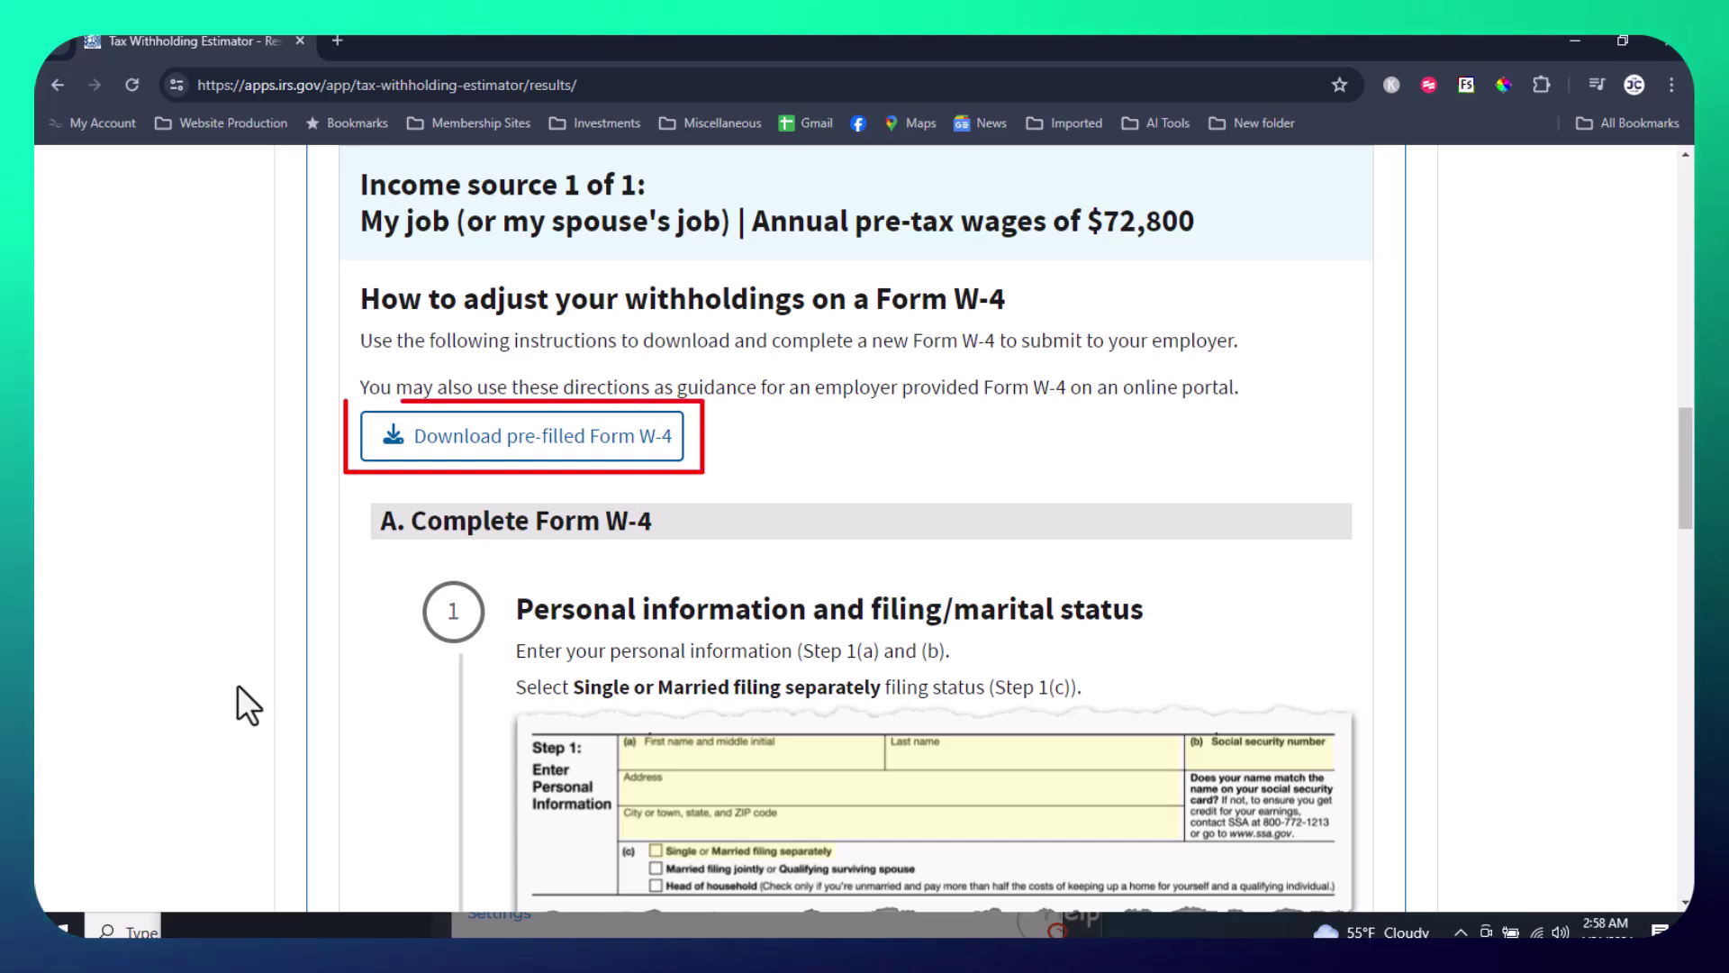
pyautogui.click(515, 440)
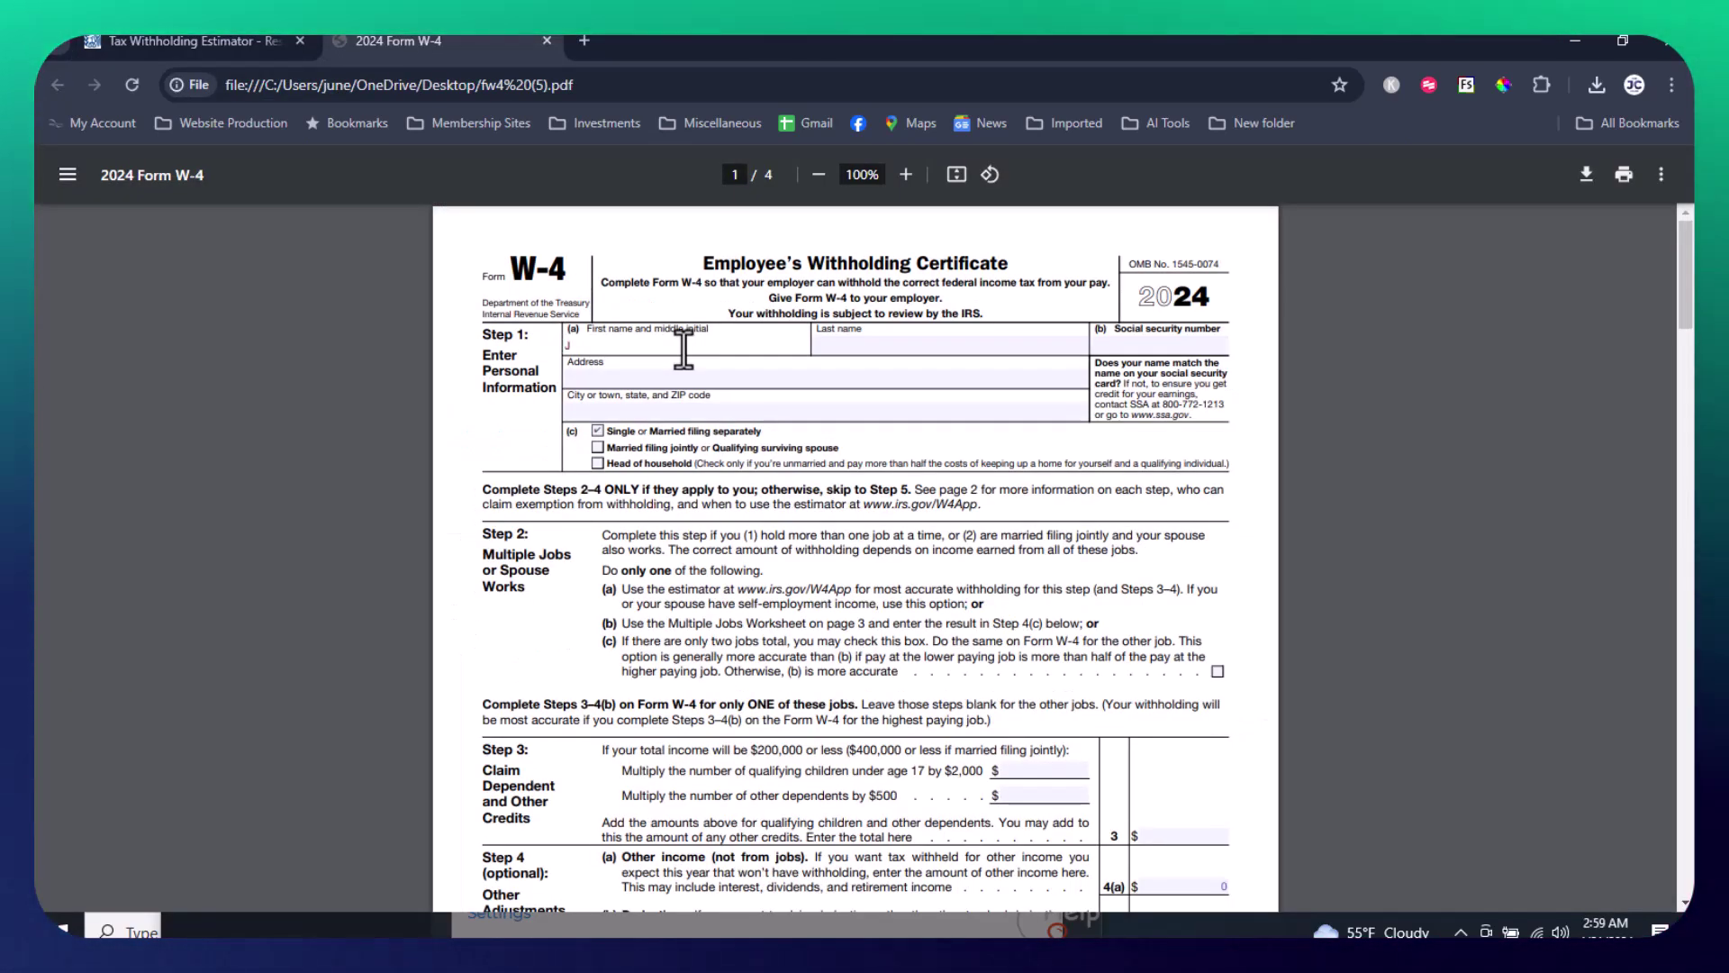
pyautogui.write('Kane')
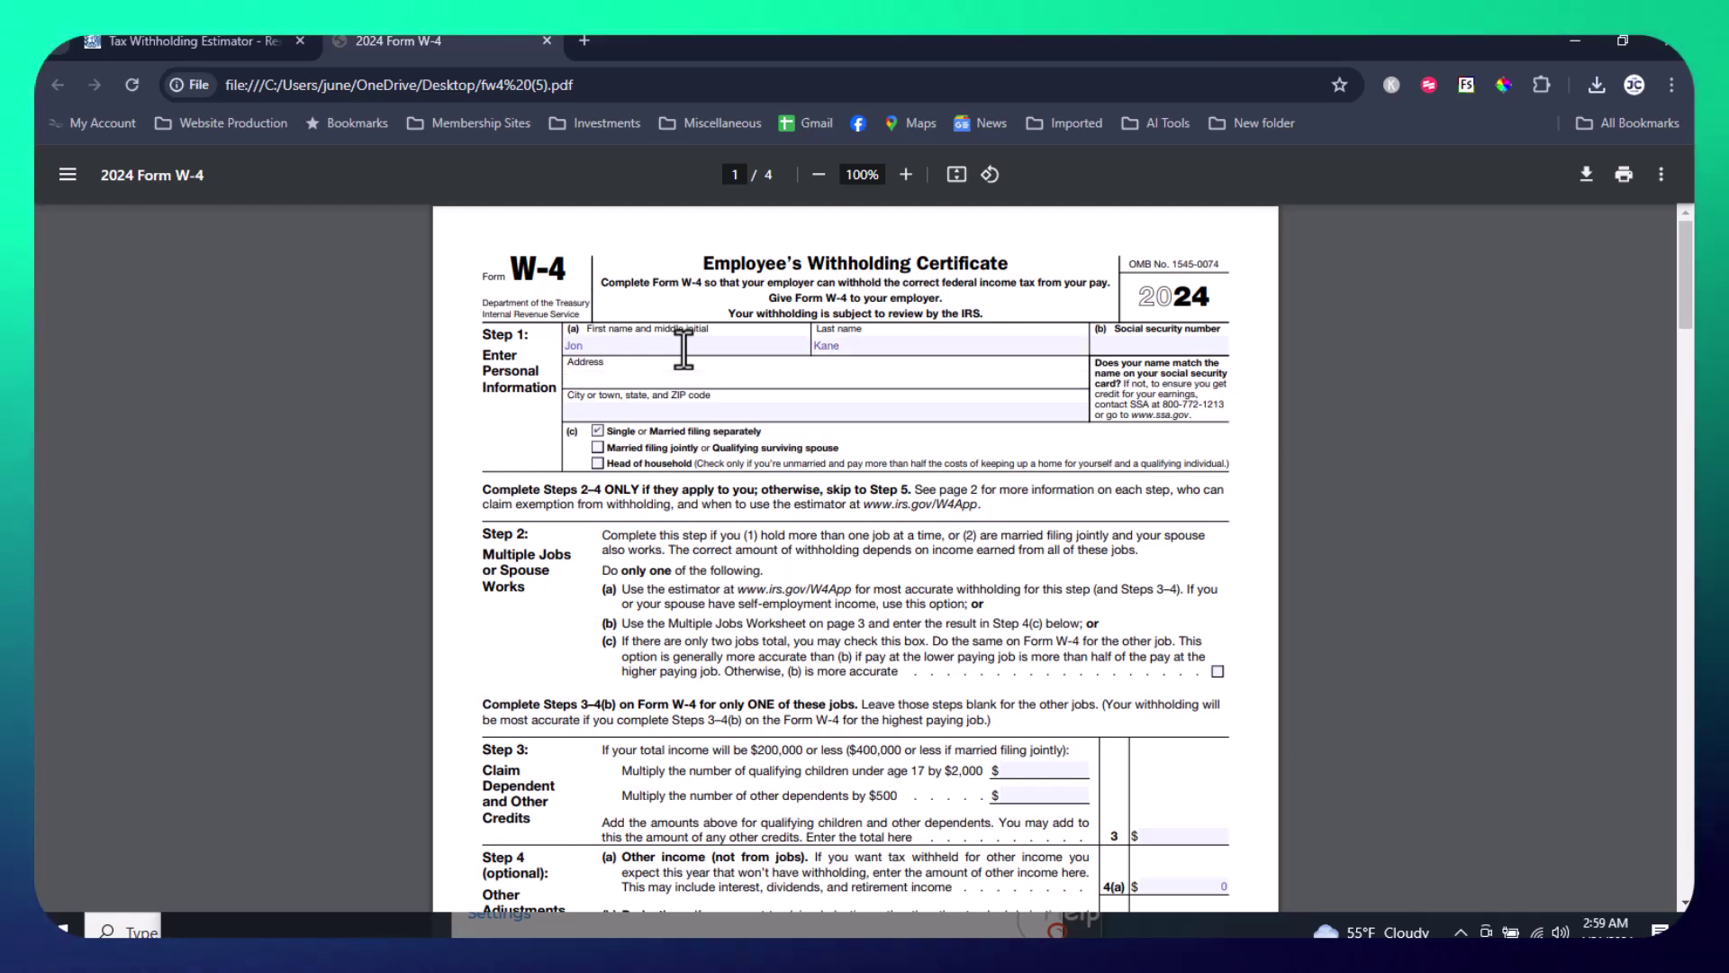
pyautogui.write('123 Anystreet')
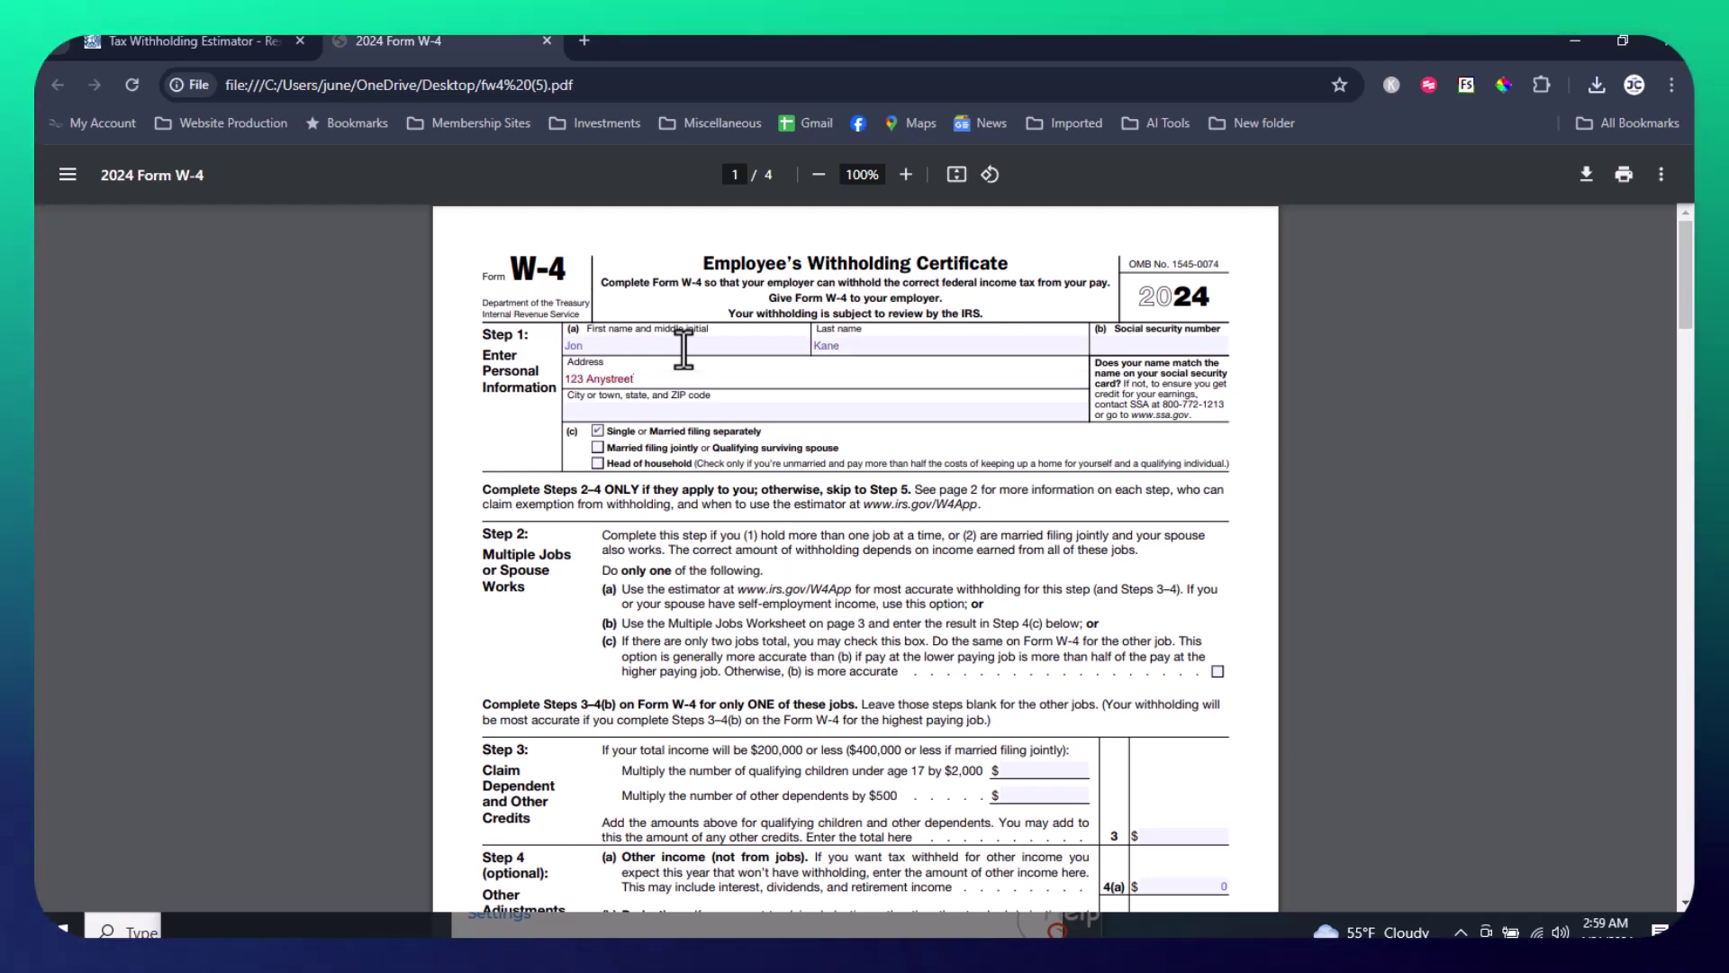
pyautogui.press('Tab')
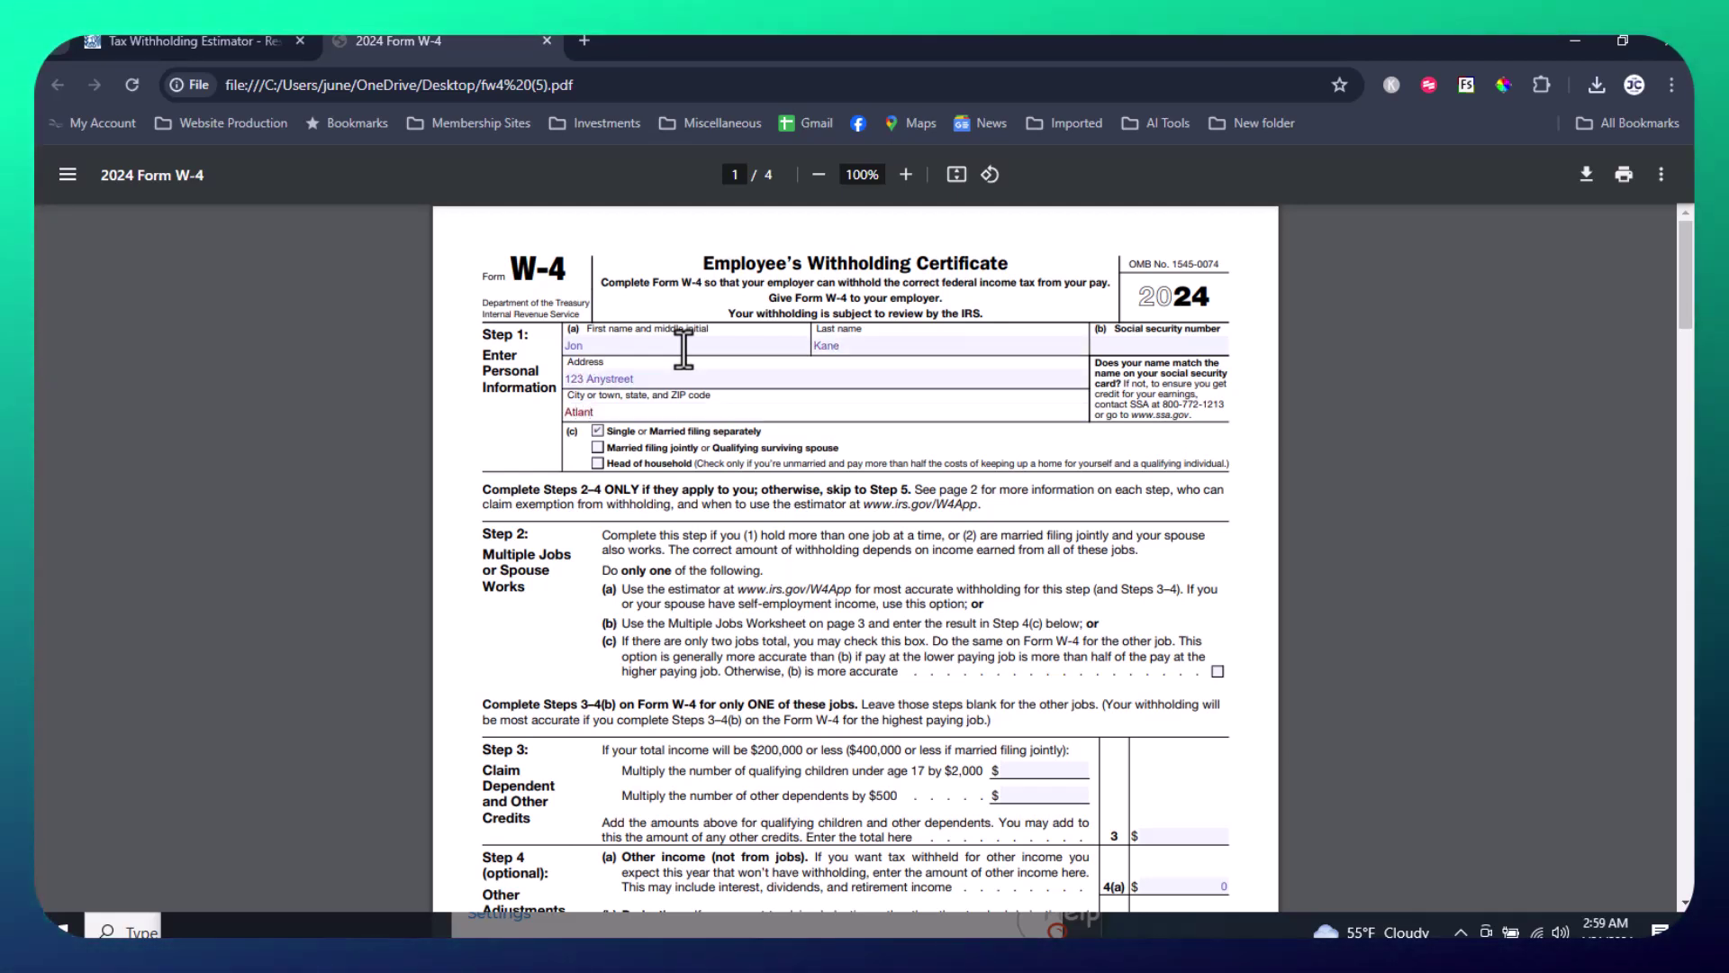